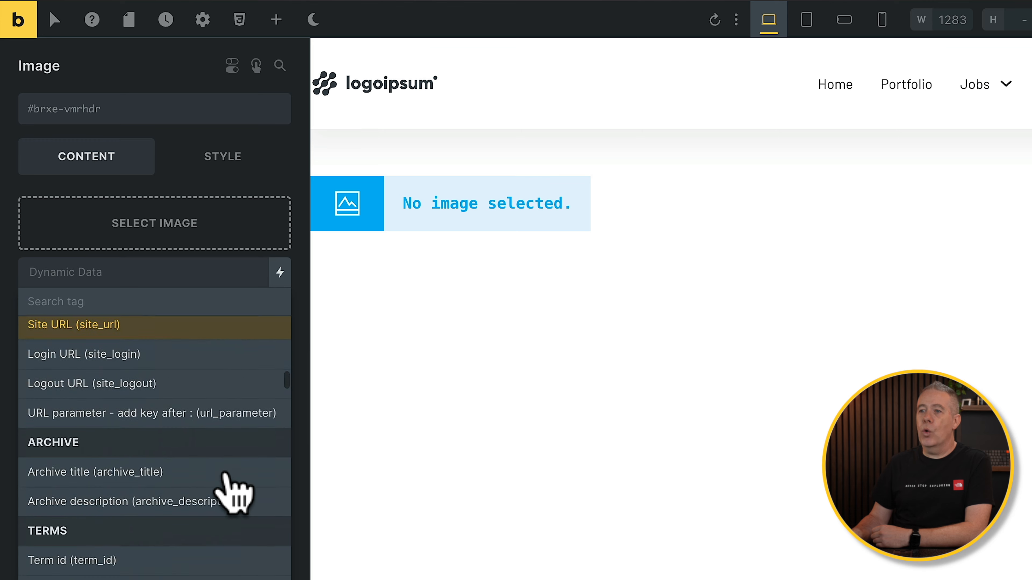
Set the Image element's dynamic data source to Featured image (featured_image).
scroll(230, 492, down, 8)
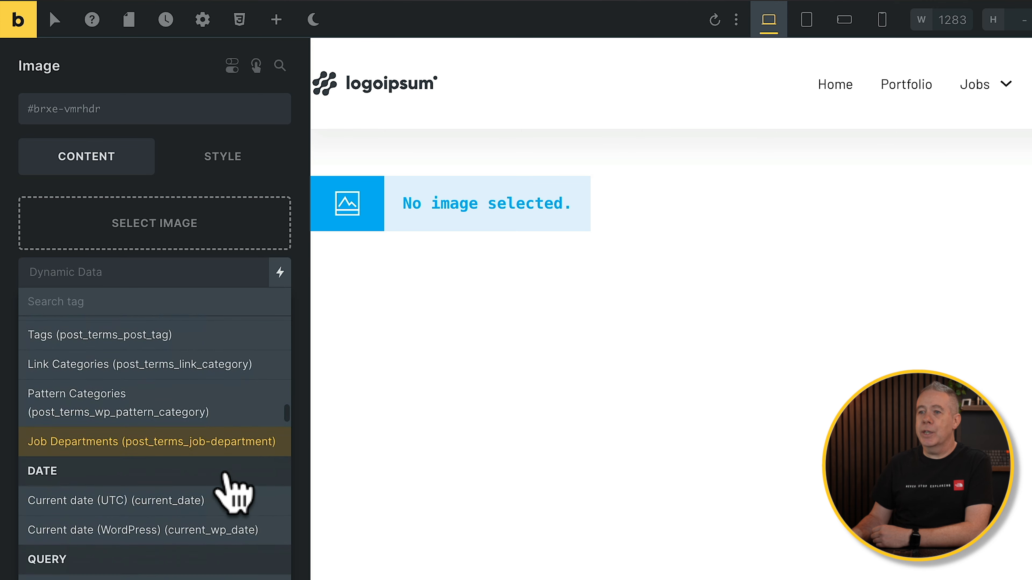
scroll(229, 492, down, 3)
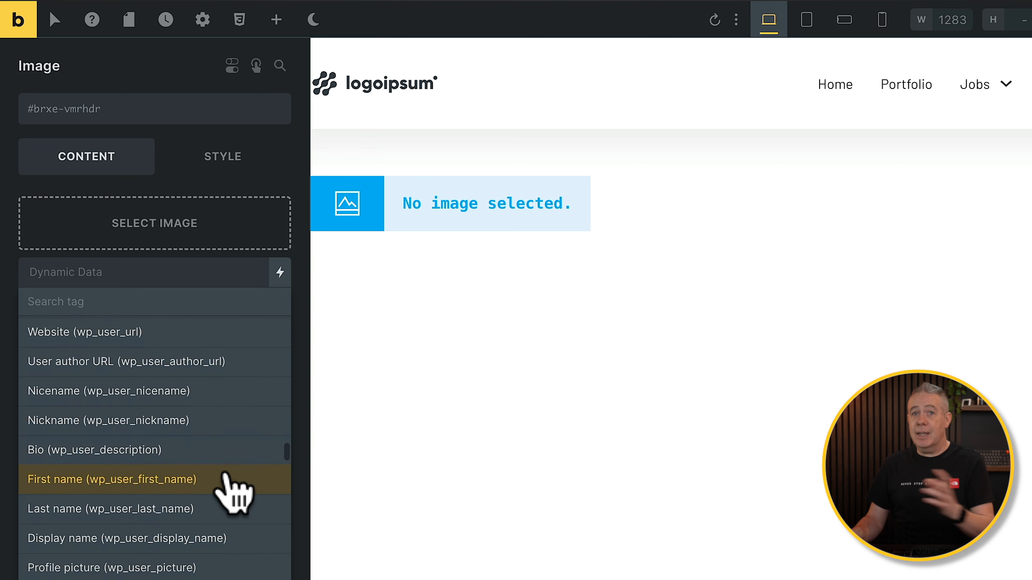
scroll(229, 491, up, 10)
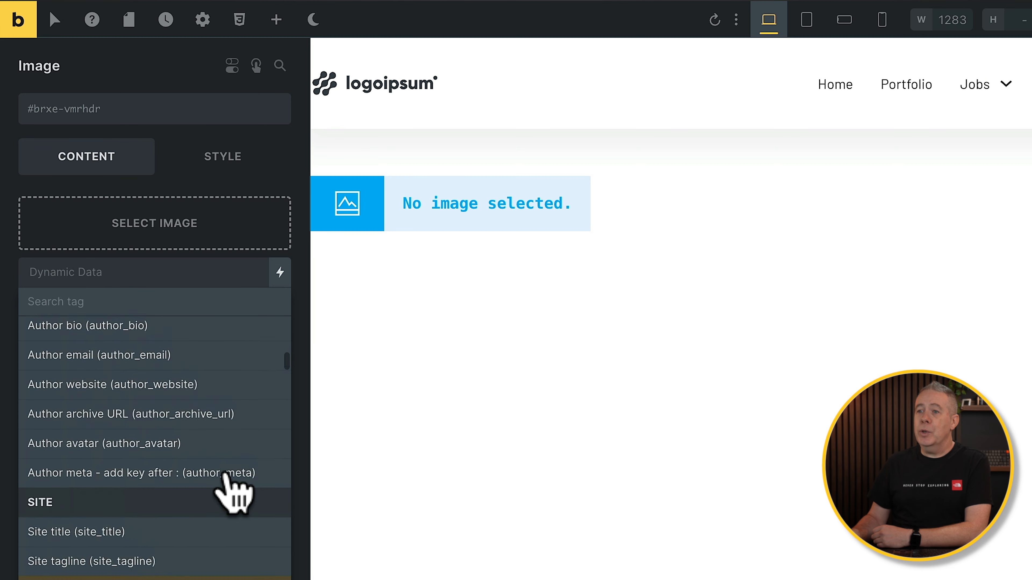
scroll(230, 492, up, 3)
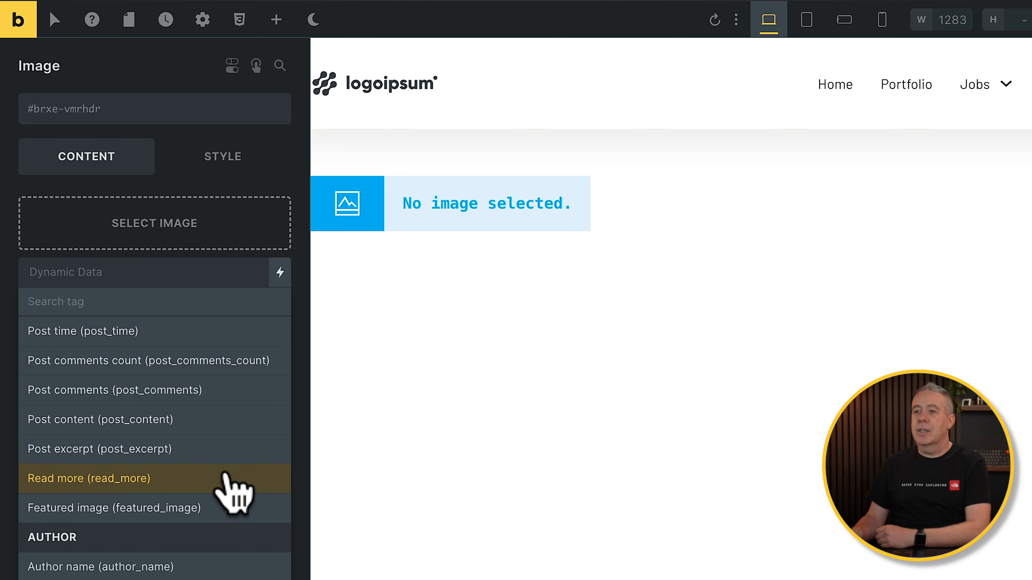
scroll(230, 483, up, 5)
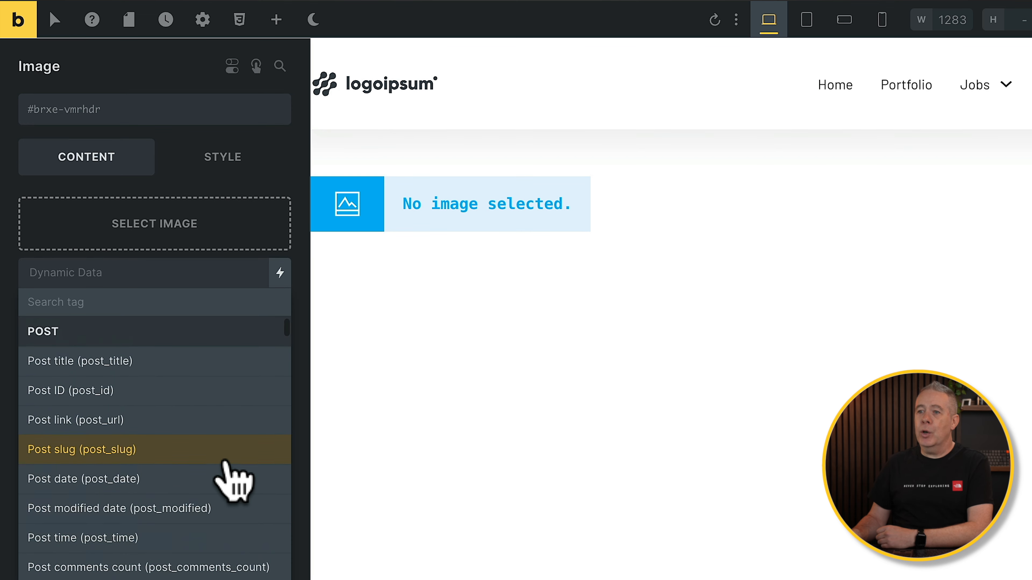
scroll(231, 484, down, 3)
scroll(229, 476, down, 5)
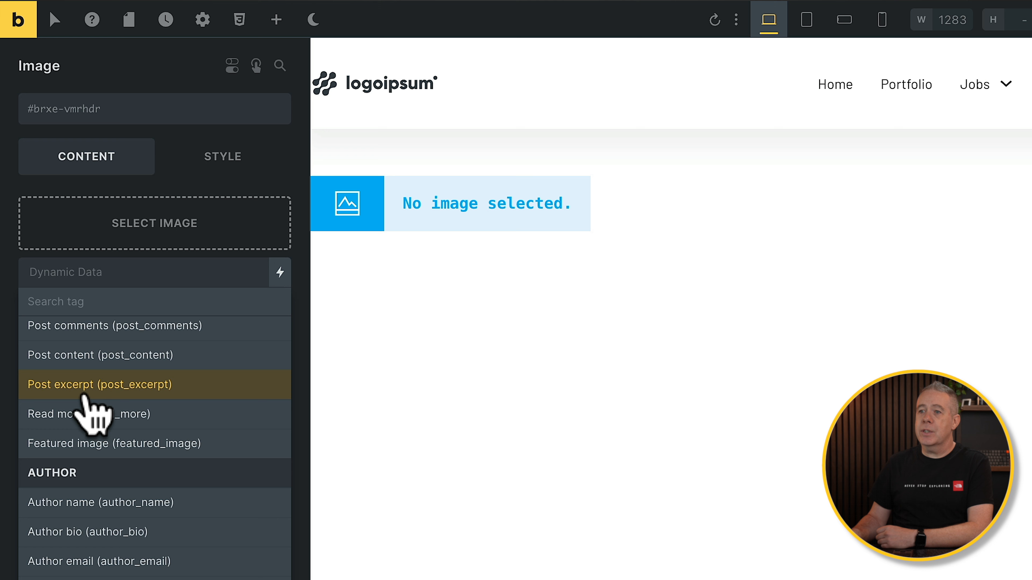
click(76, 444)
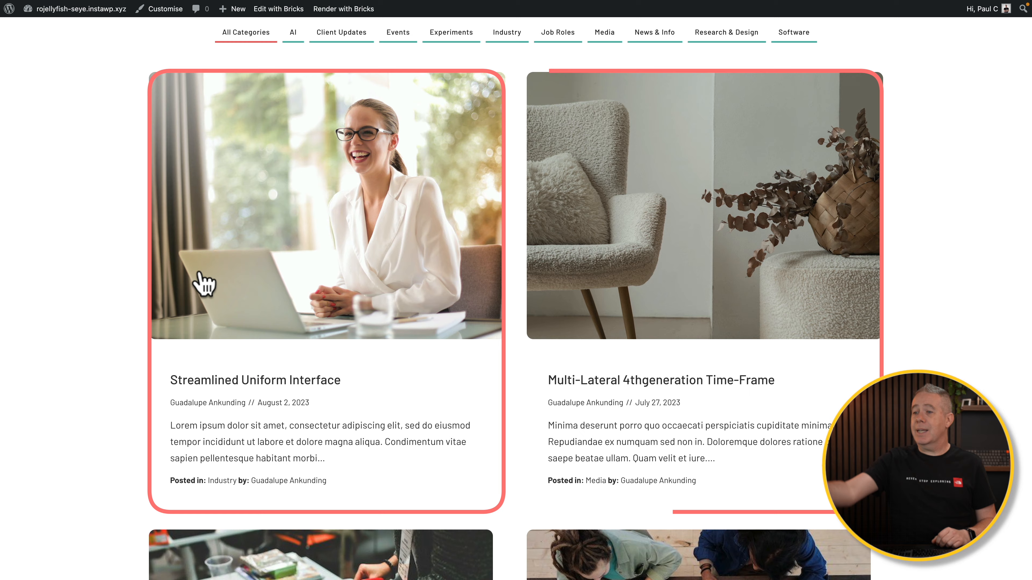
Enable the query loop on the Block that contains the image.
scroll(203, 283, down, 10)
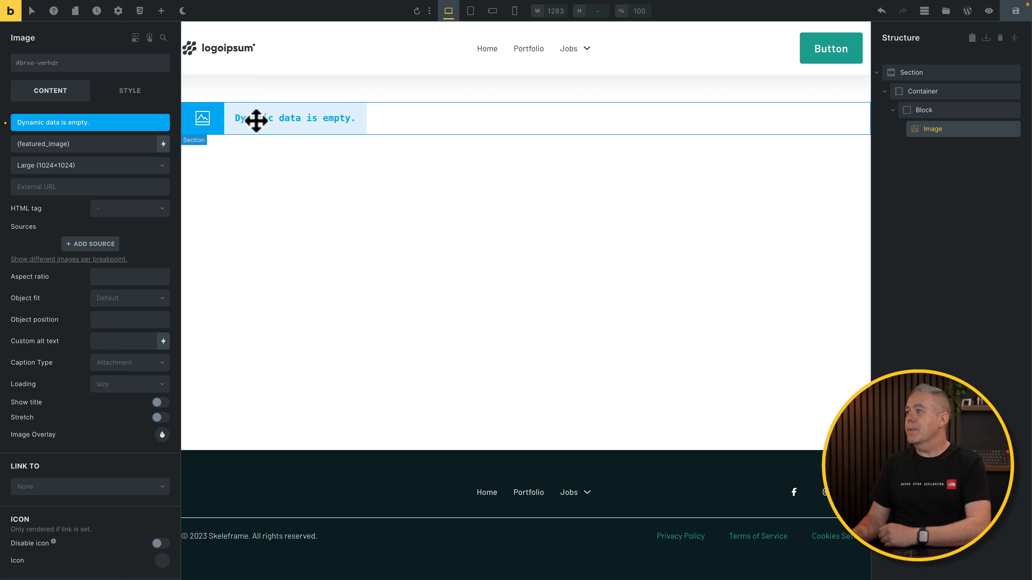
click(947, 111)
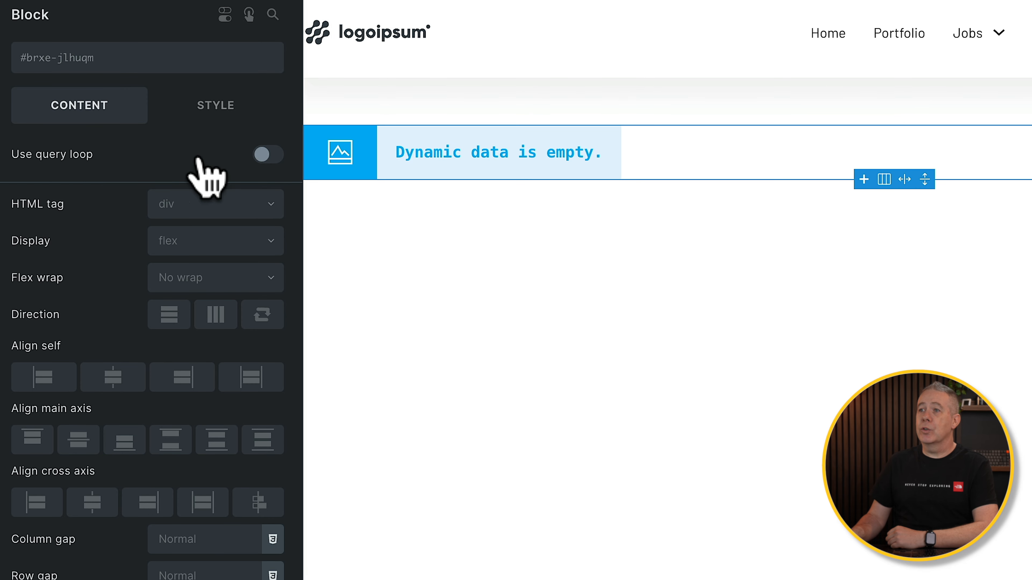
click(265, 156)
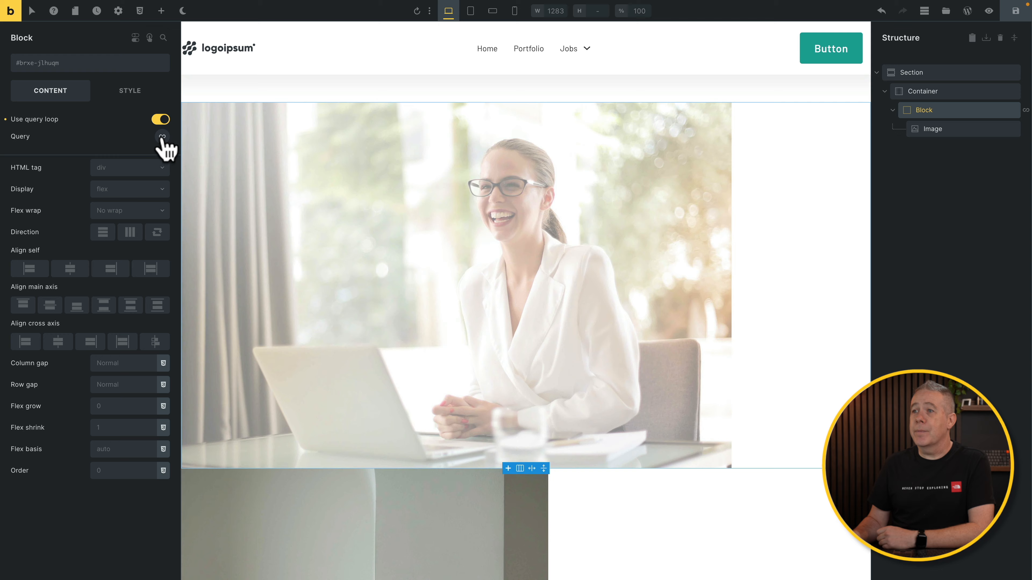
Set the Block's query type to Posts and its post type to Posts.
click(162, 136)
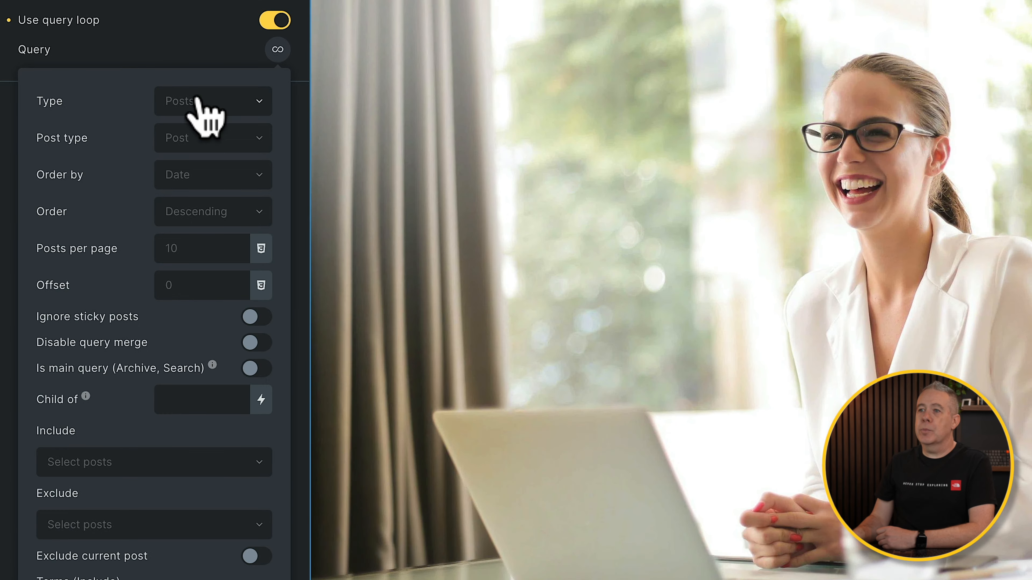
click(195, 106)
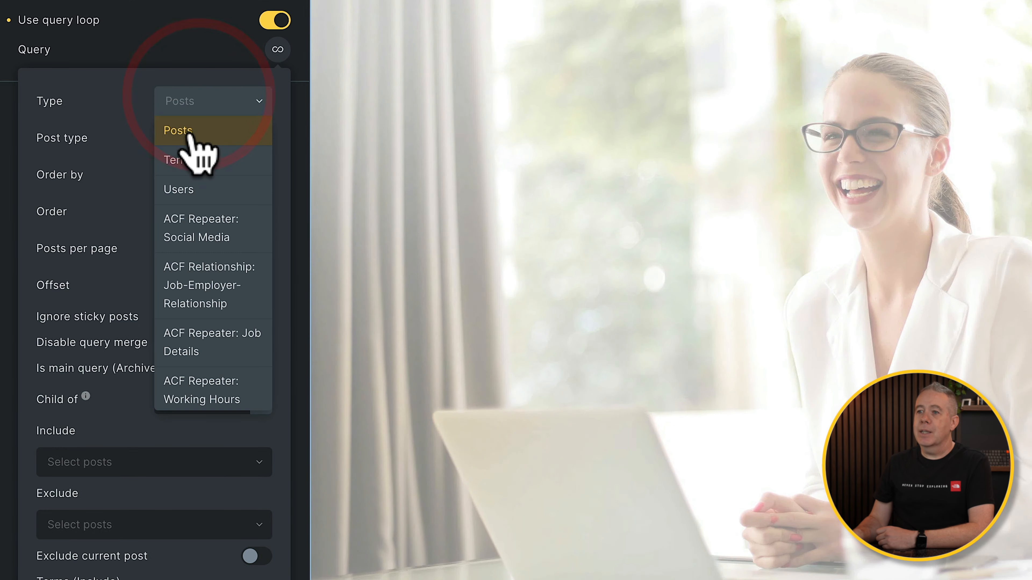
click(189, 133)
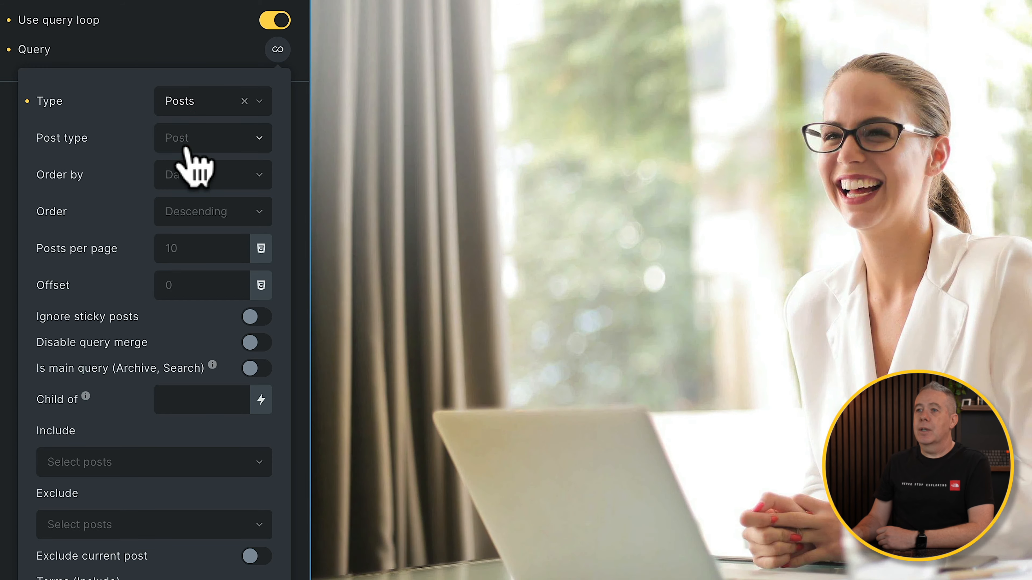
click(184, 138)
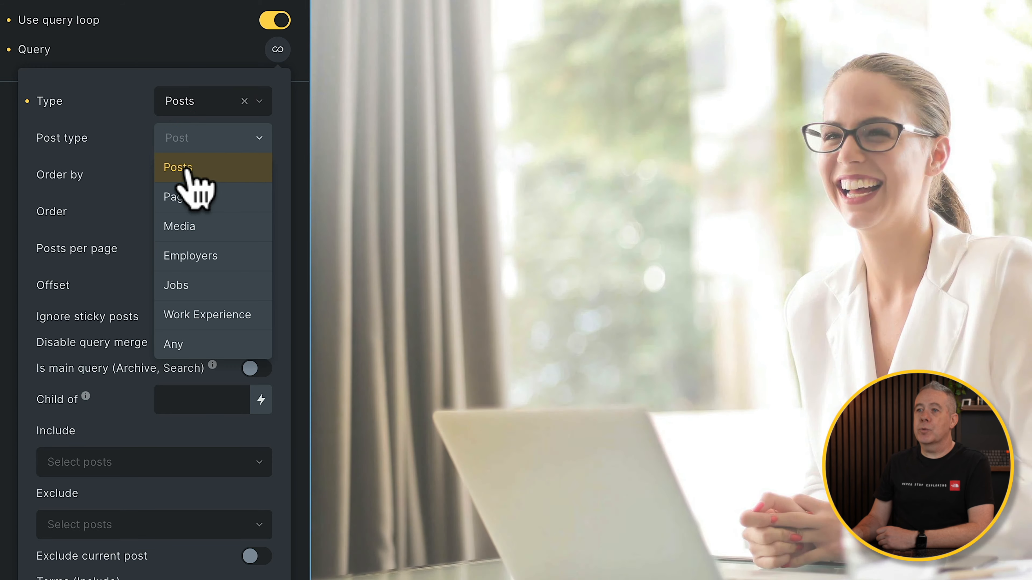
click(187, 168)
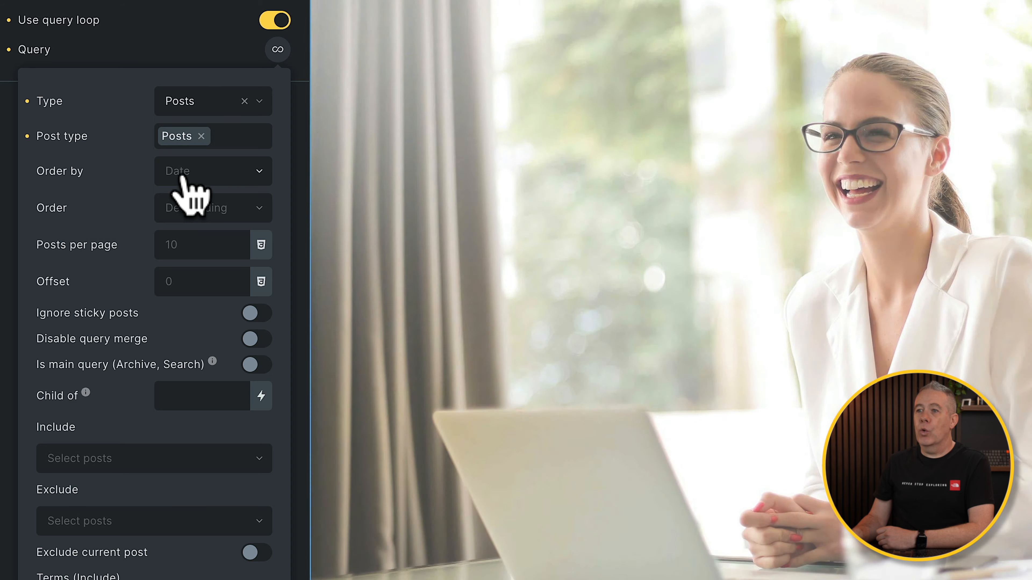
Order the Block's queried posts by Published date in Ascending order.
click(183, 179)
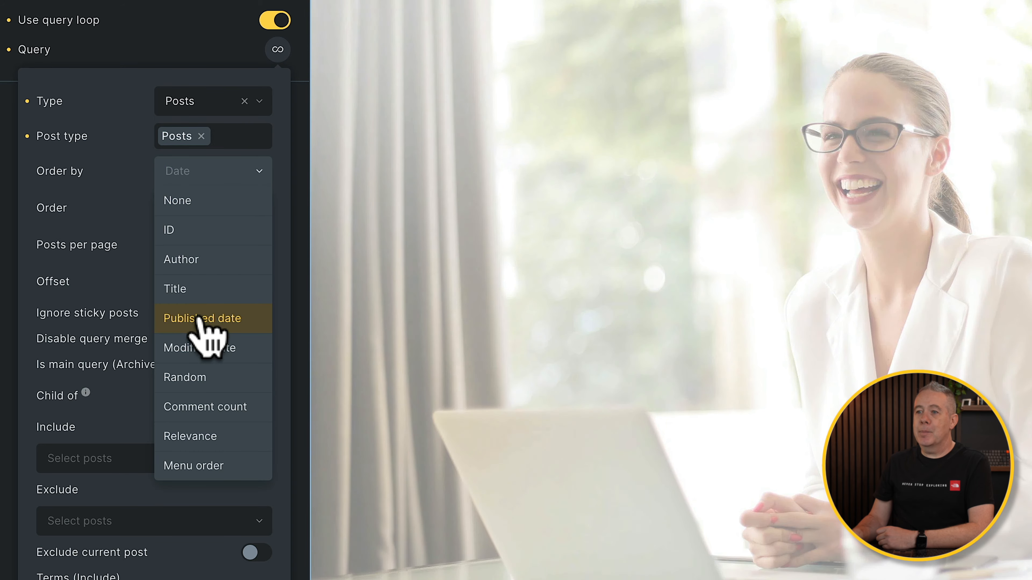
click(200, 315)
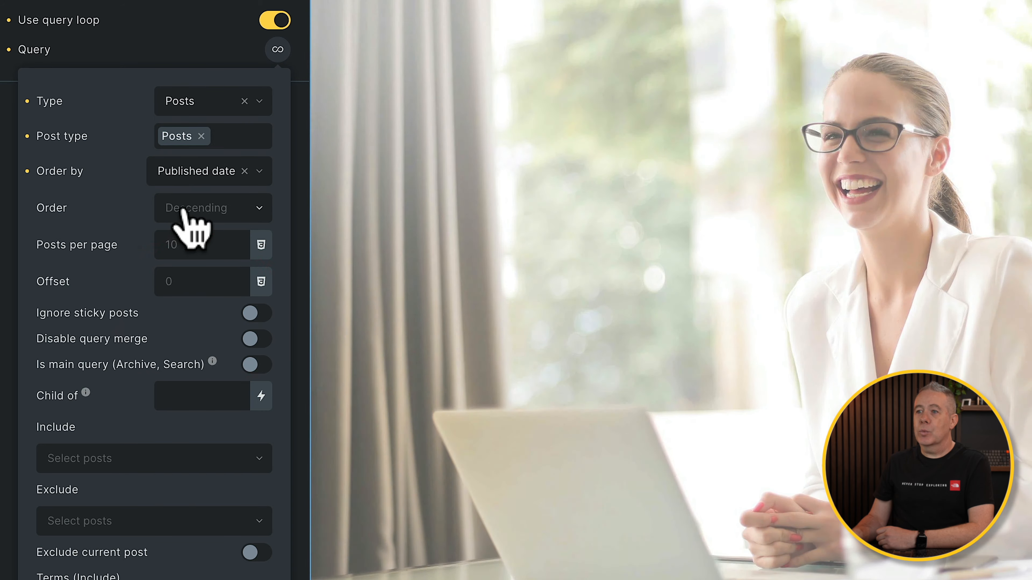
click(187, 206)
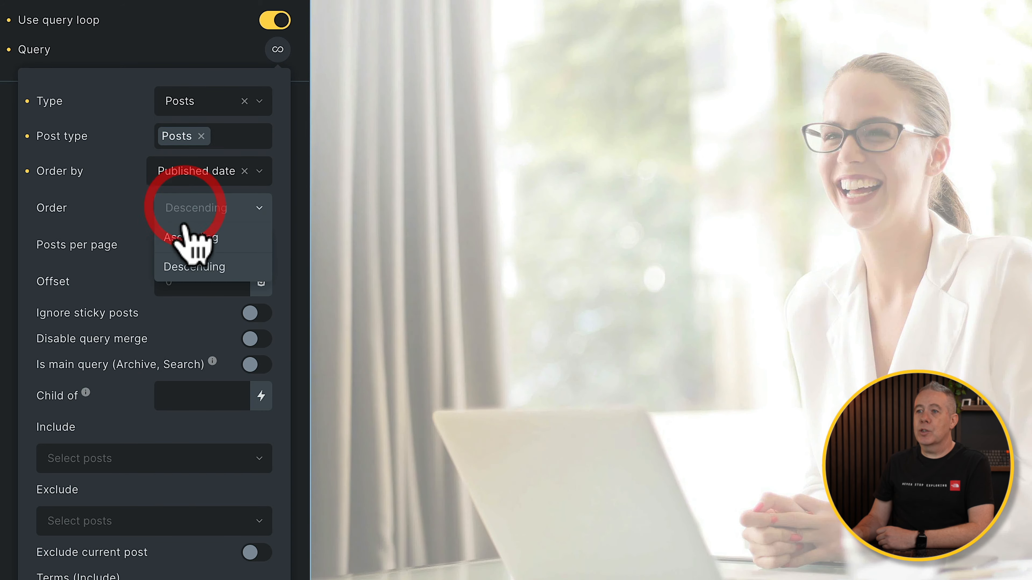
click(187, 239)
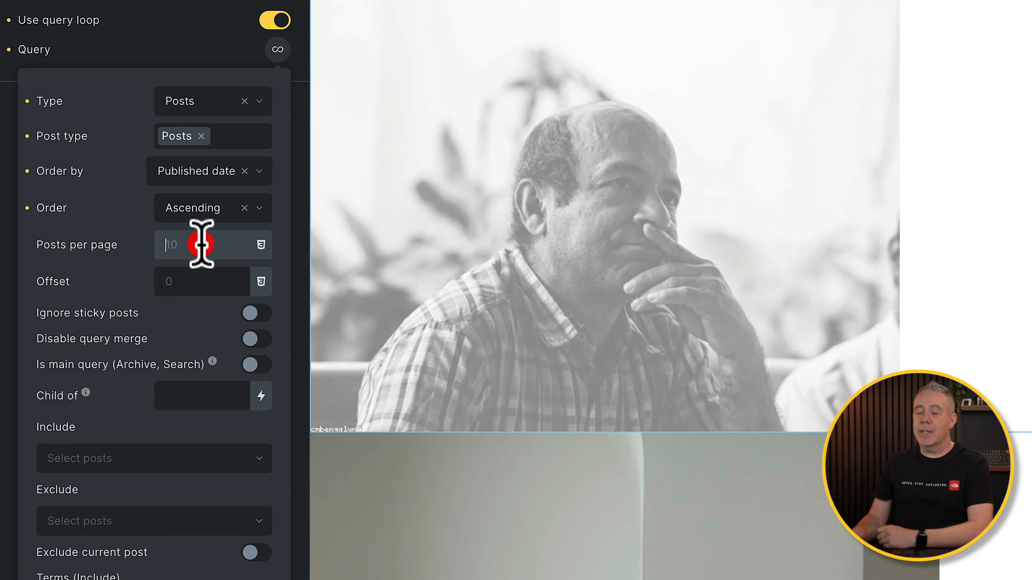
Set the query to 8 posts per page in Descending order and save the template.
click(201, 244)
text(8)
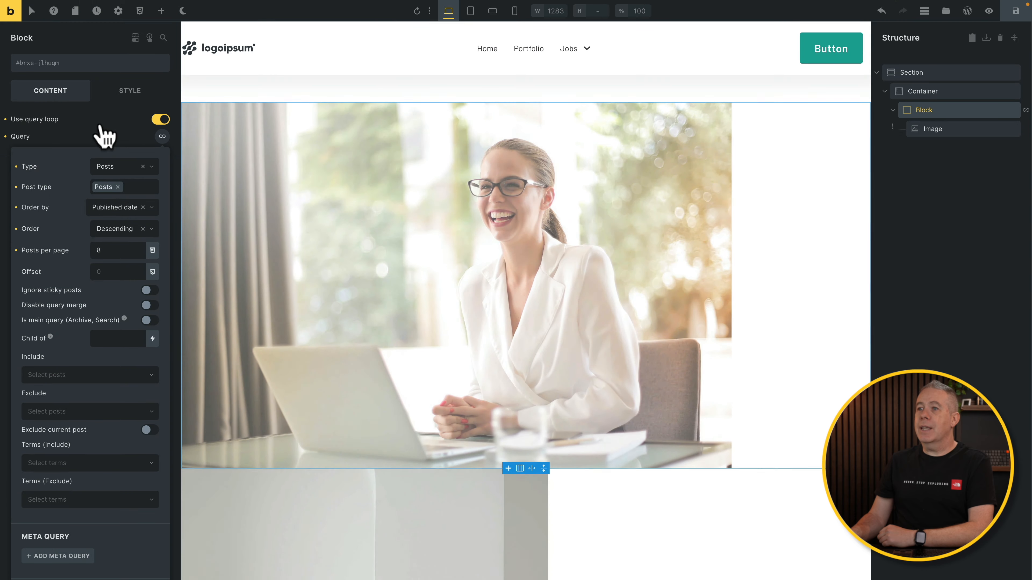
click(102, 128)
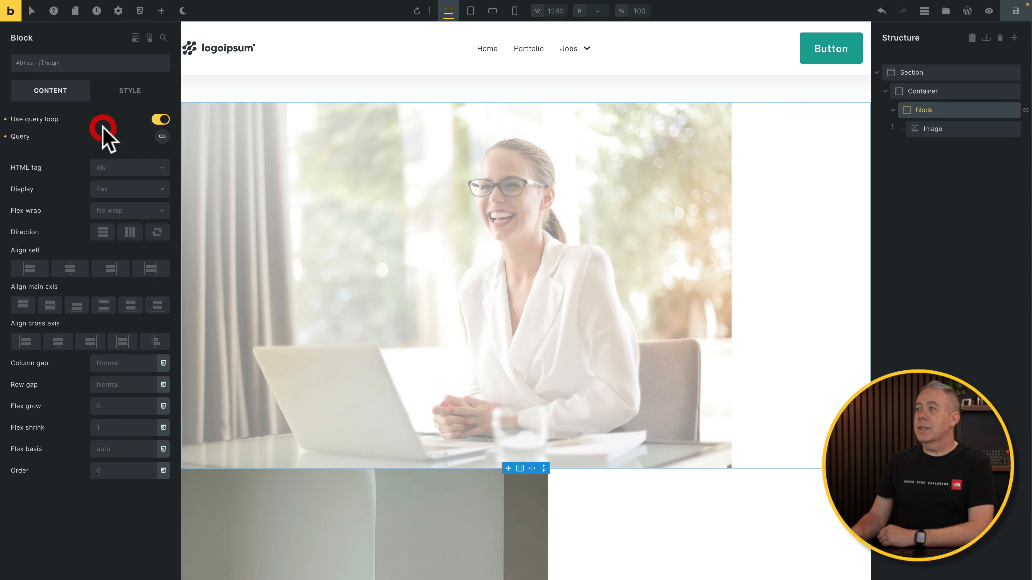
click(1014, 12)
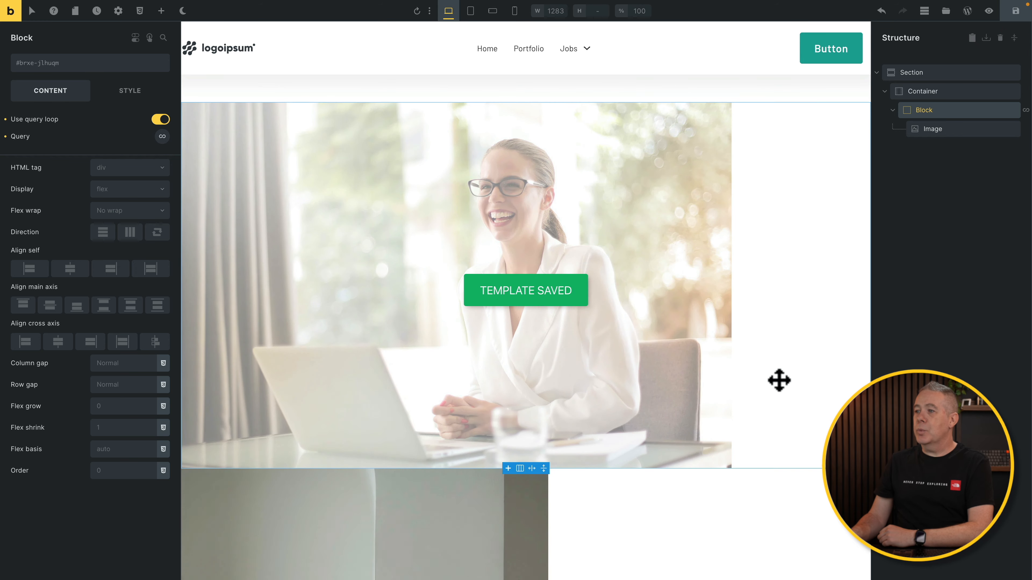
Set the Container's display to grid with grid template columns of 1fr 1fr.
scroll(779, 380, down, 15)
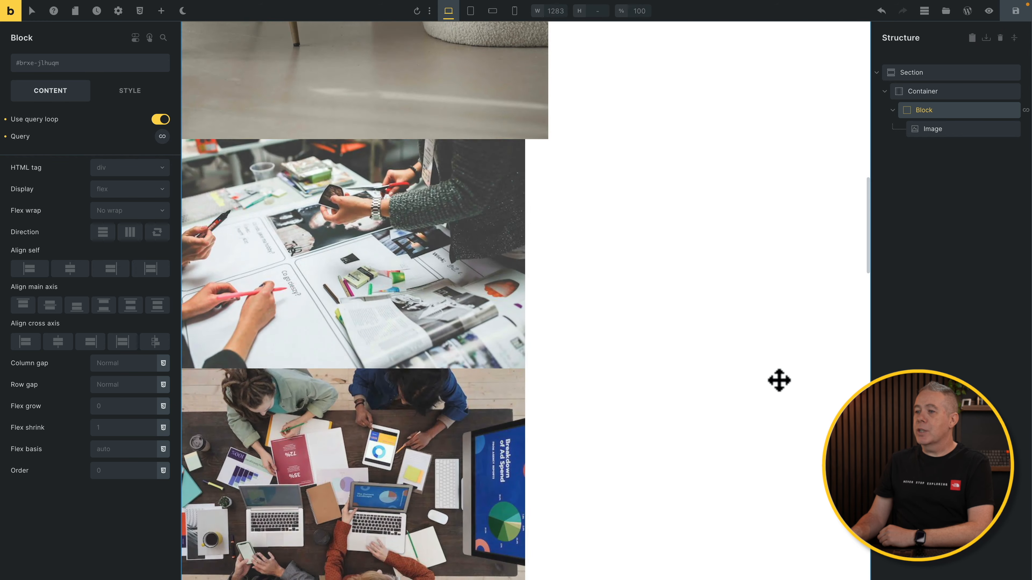
scroll(779, 380, down, 15)
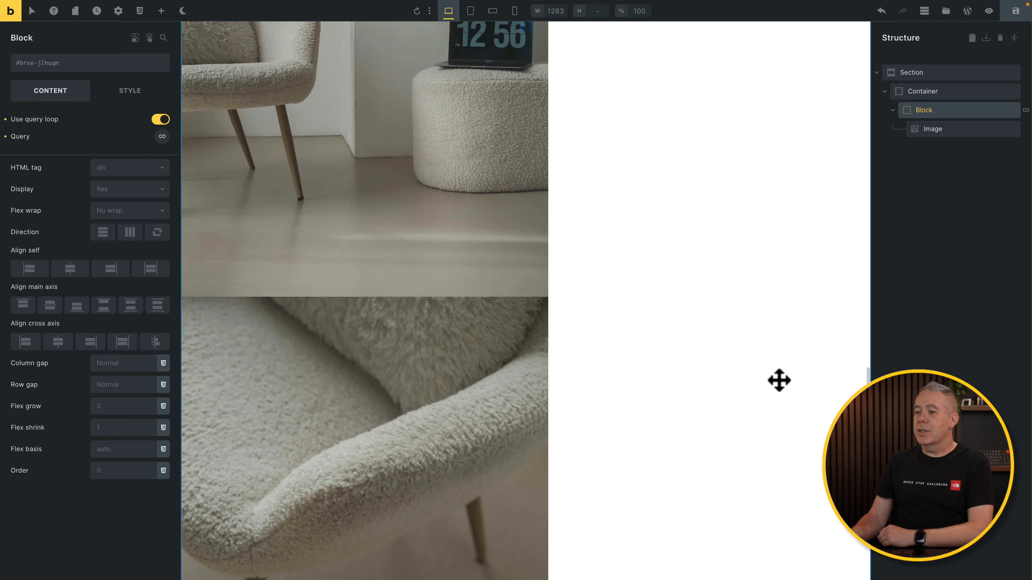
scroll(779, 380, up, 10)
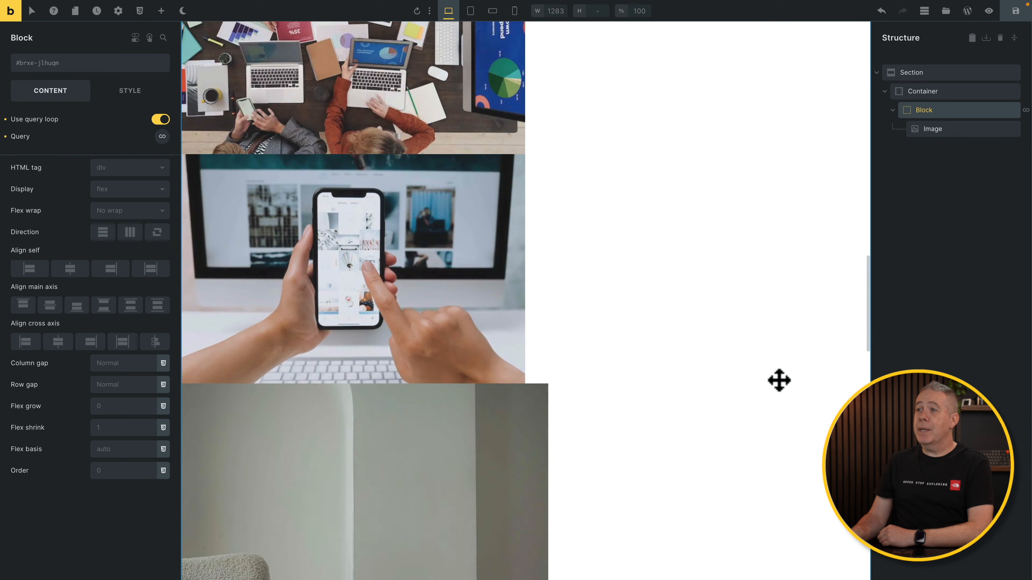
scroll(779, 380, up, 15)
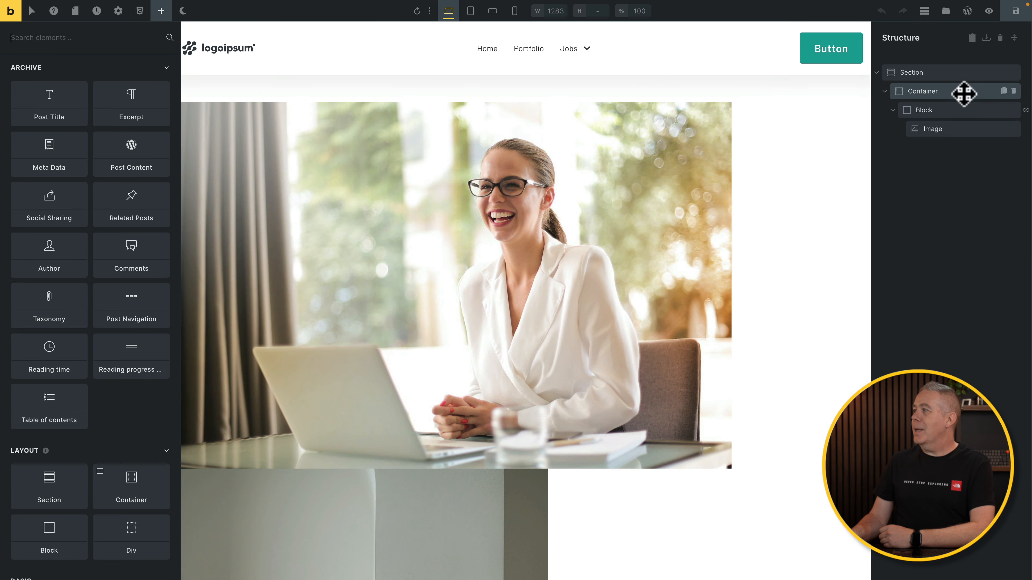
click(963, 92)
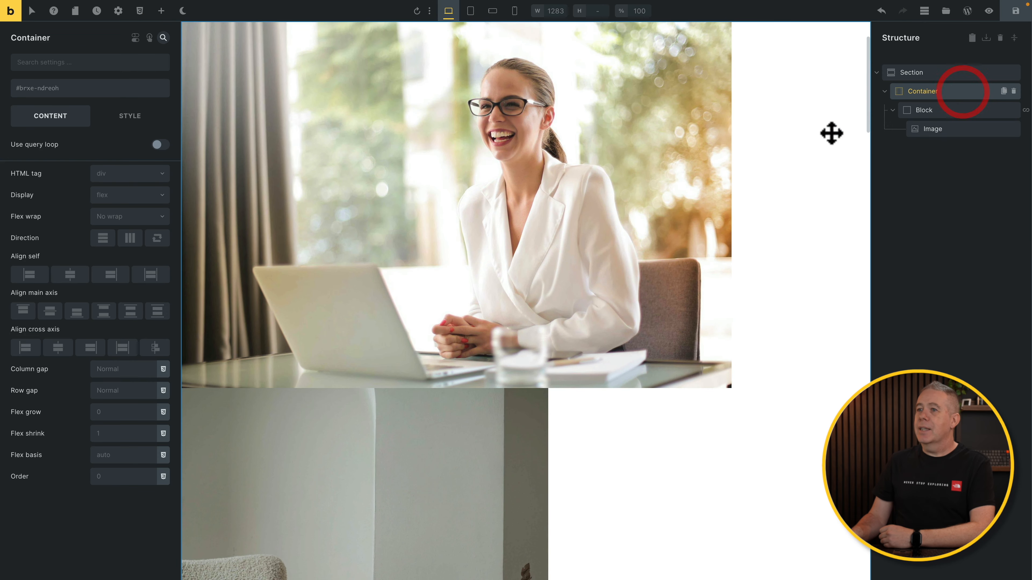
click(122, 196)
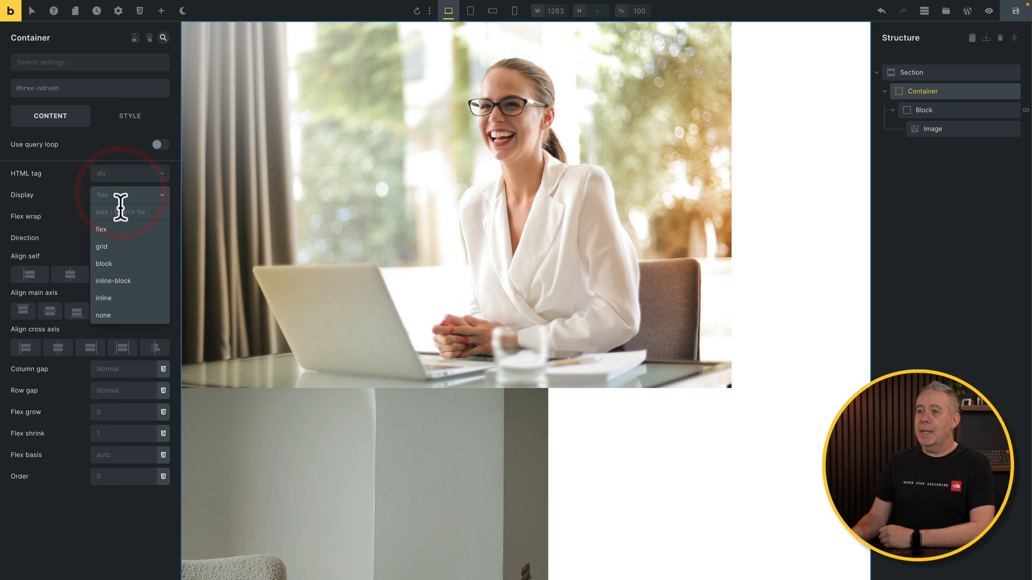
click(118, 248)
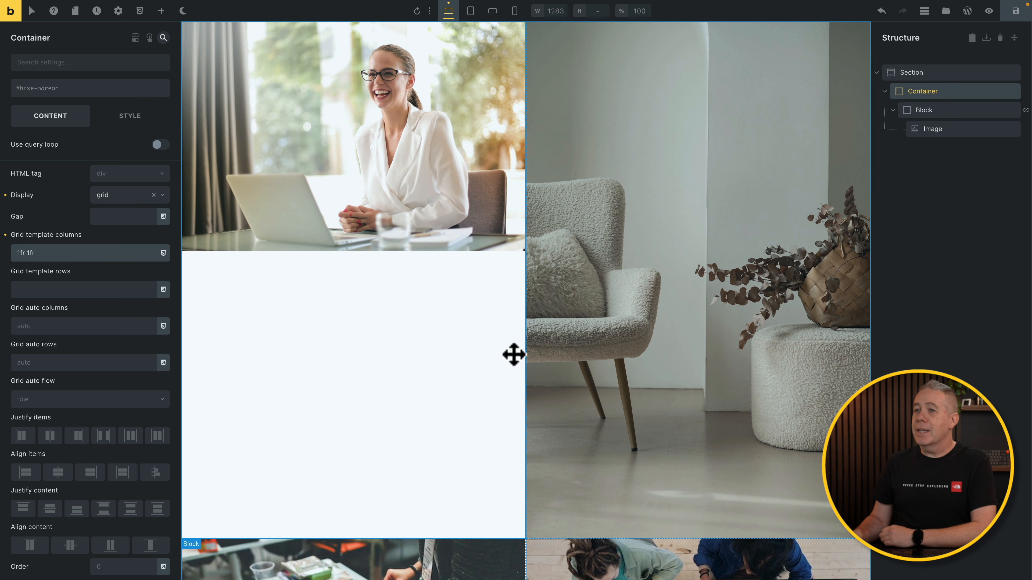
Set the Container's grid gap to the medium fluid spacing variable, var(--space-m).
scroll(500, 357, up, 3)
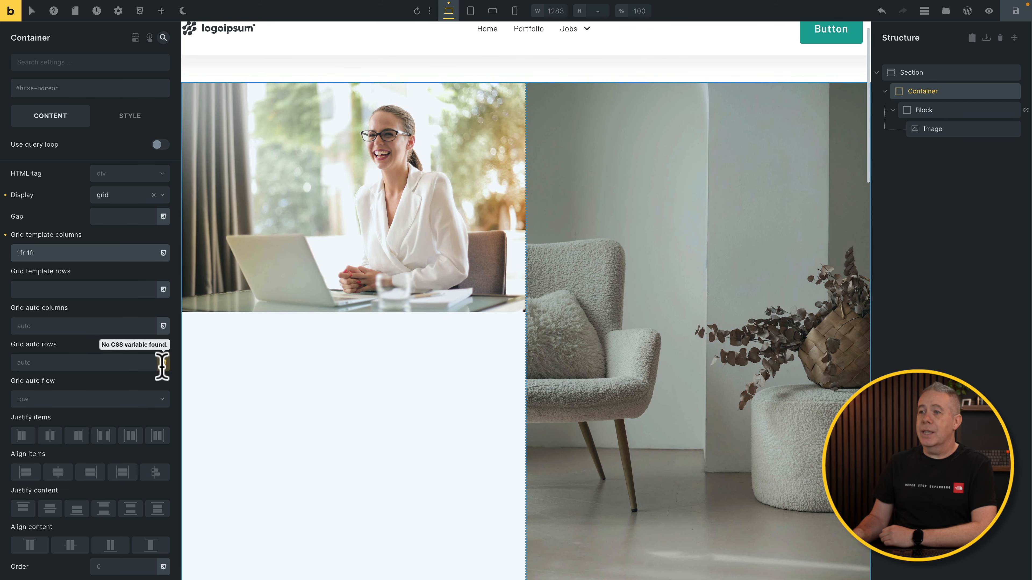
click(139, 220)
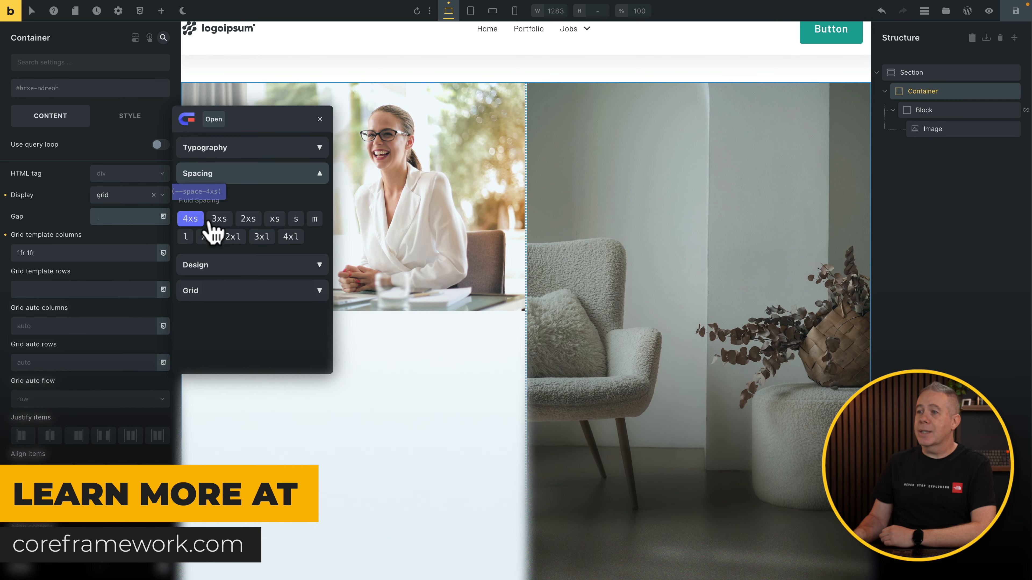
click(238, 237)
click(314, 220)
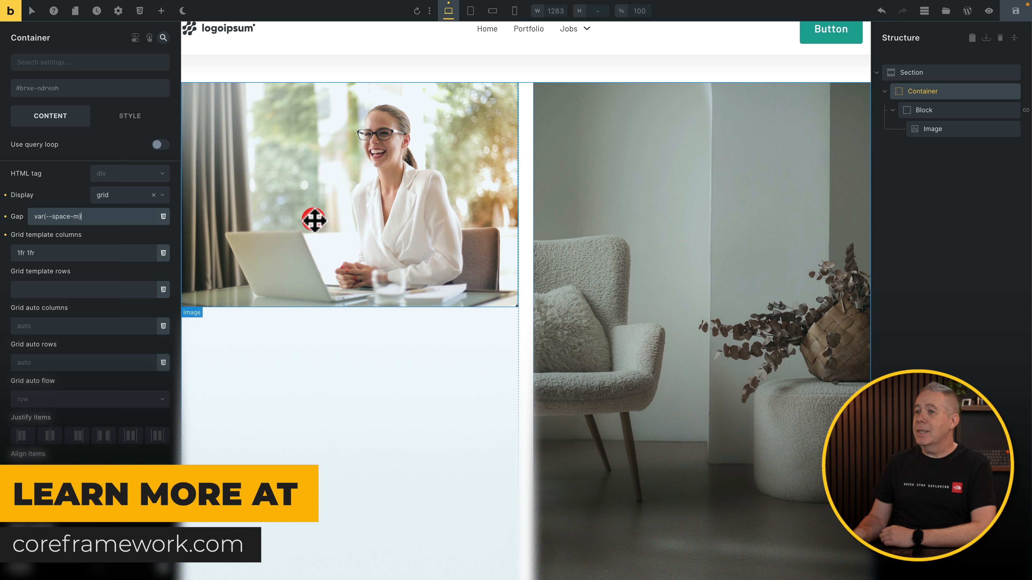
scroll(536, 325, down, 10)
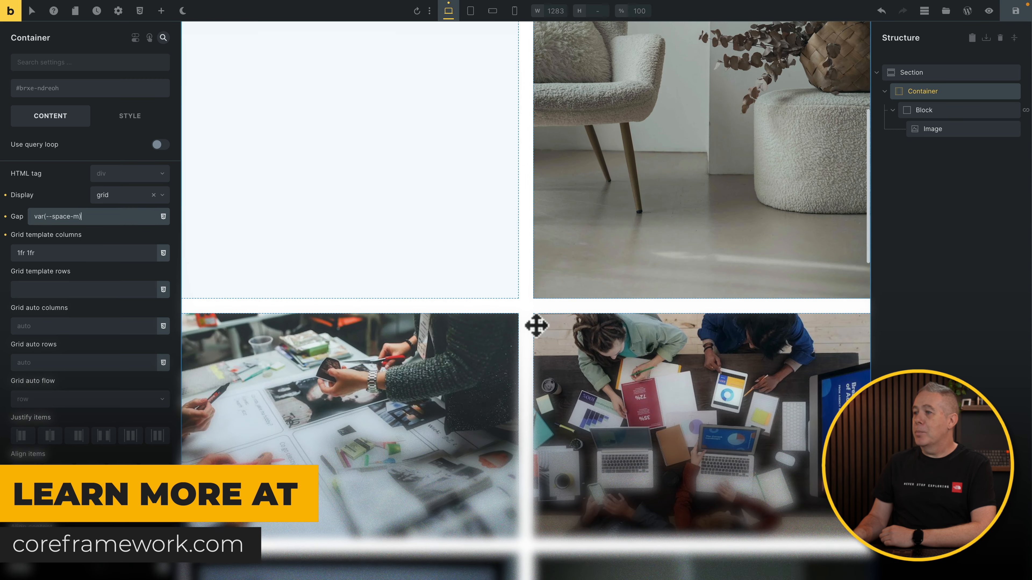
scroll(537, 326, up, 10)
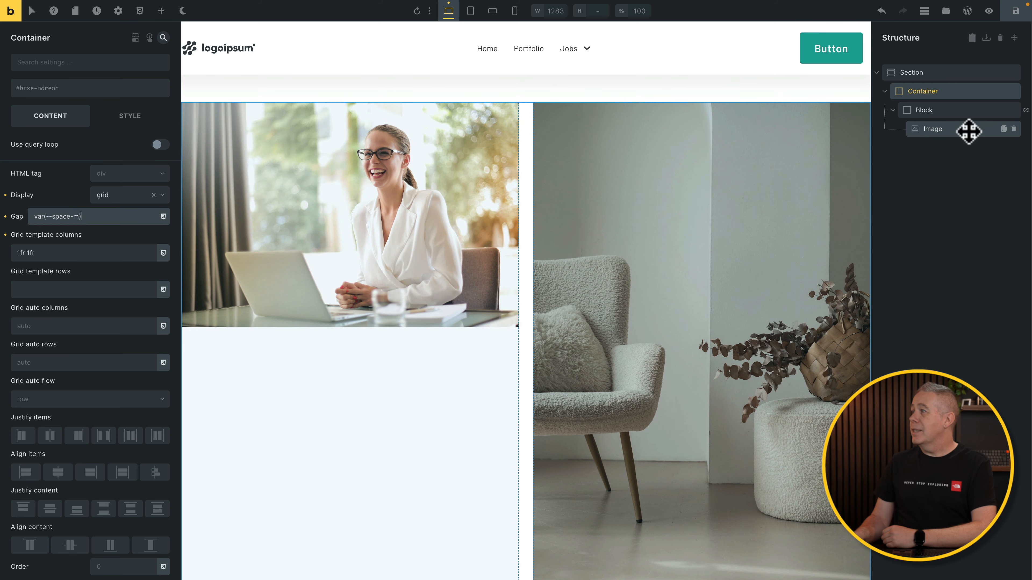
Set the Image's aspect ratio to 4 / 3 and its object fit to Cover.
click(955, 131)
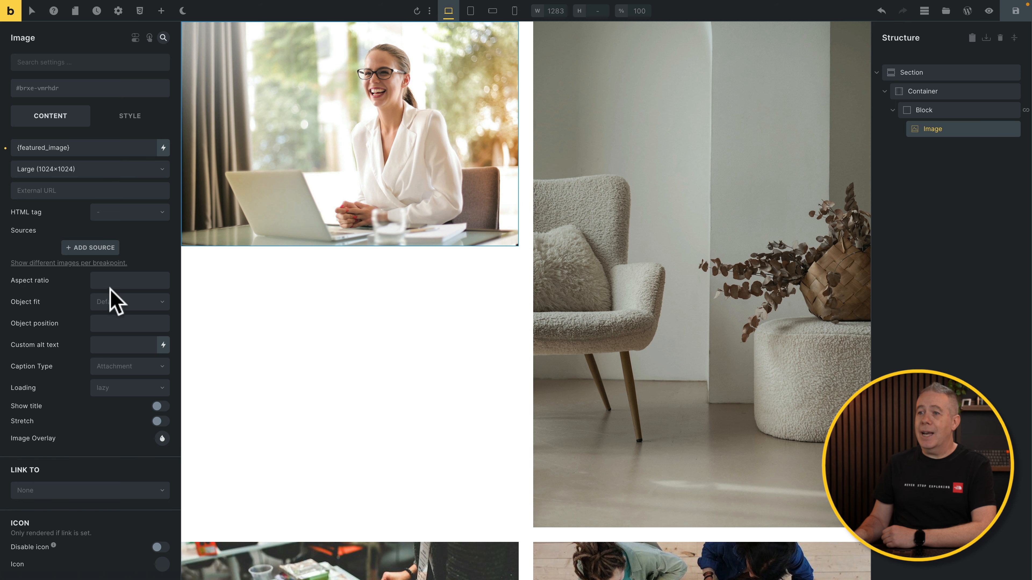
text(4)
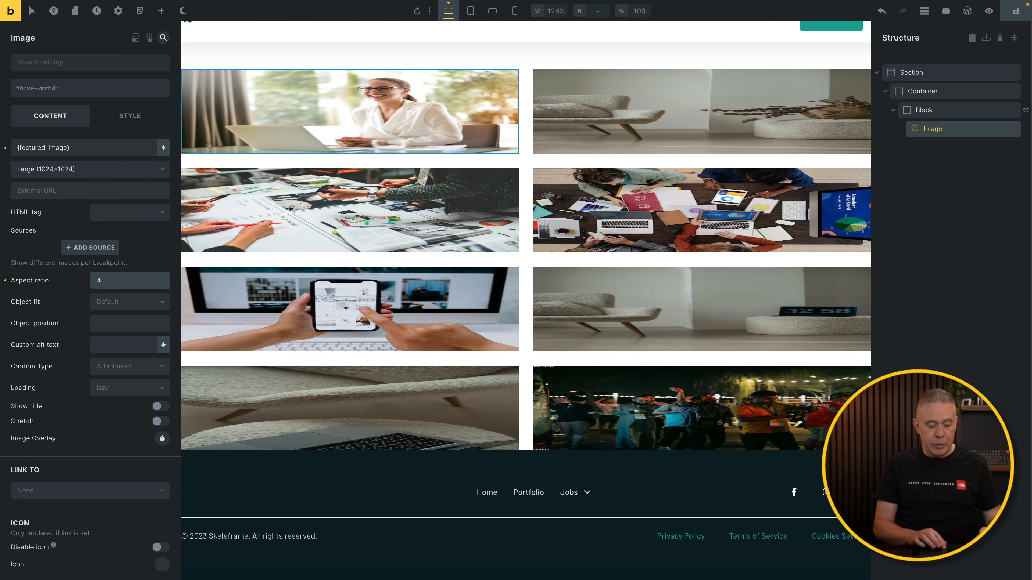
text( / 3)
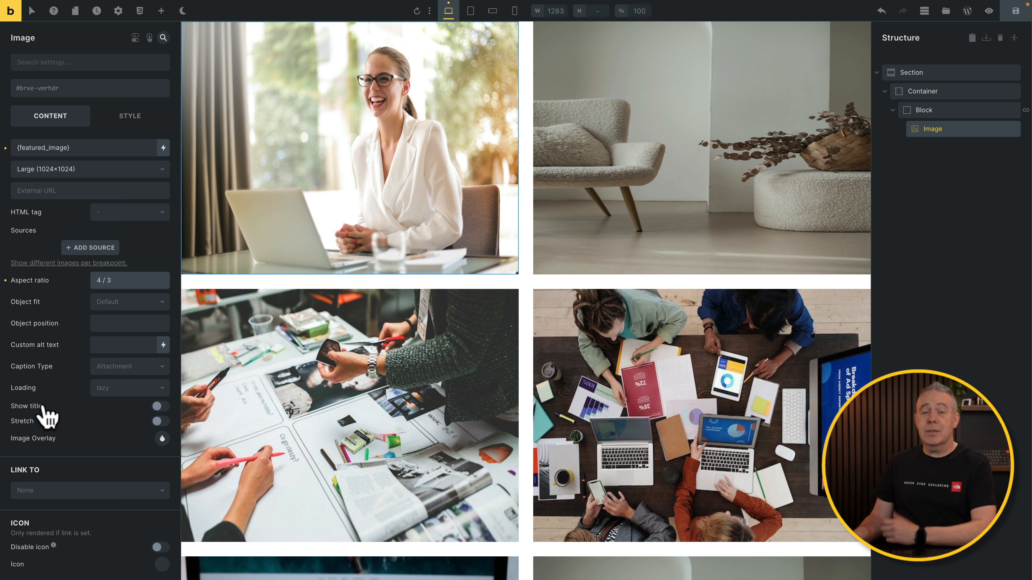
click(141, 304)
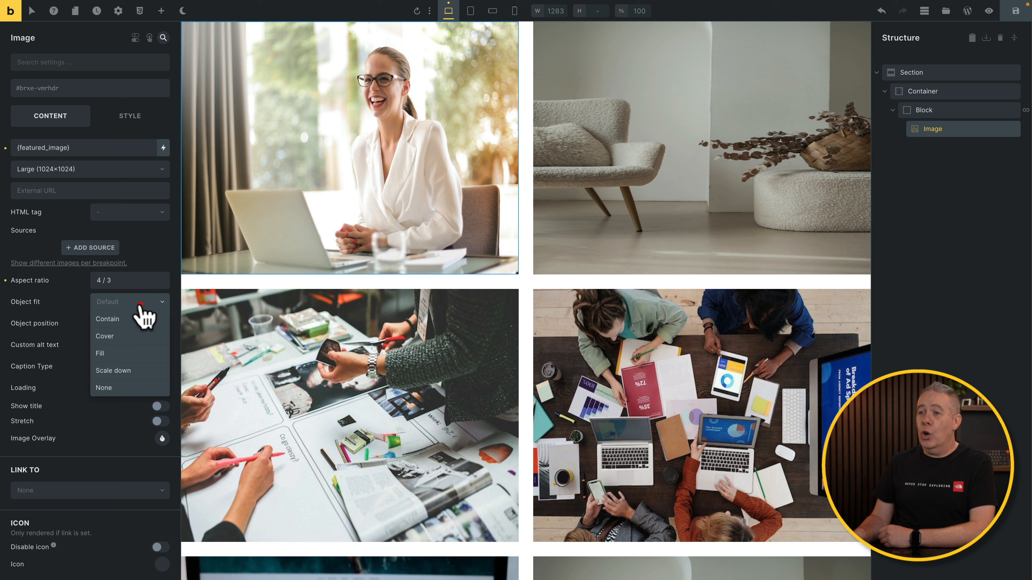
click(134, 342)
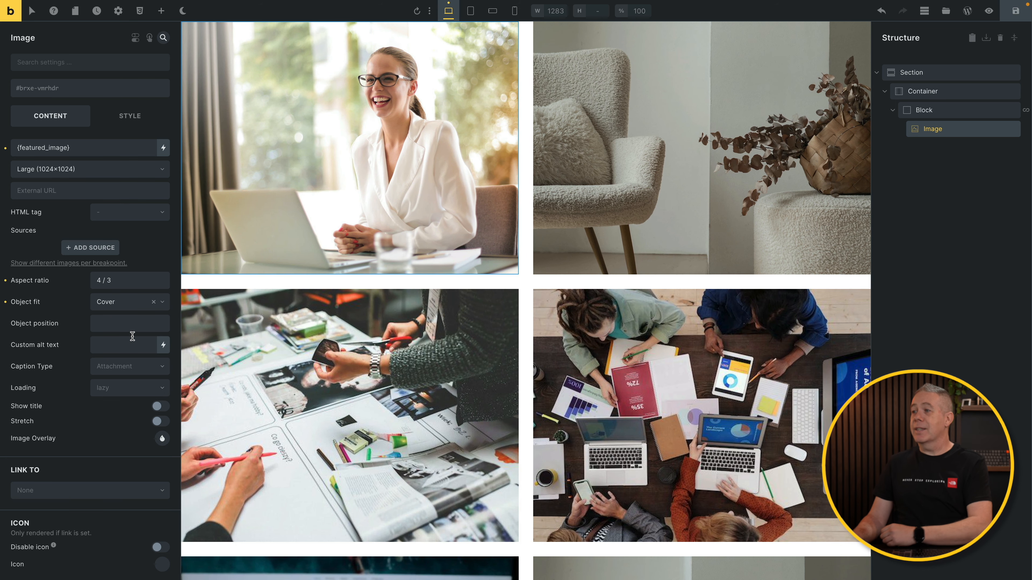
scroll(442, 350, up, 2)
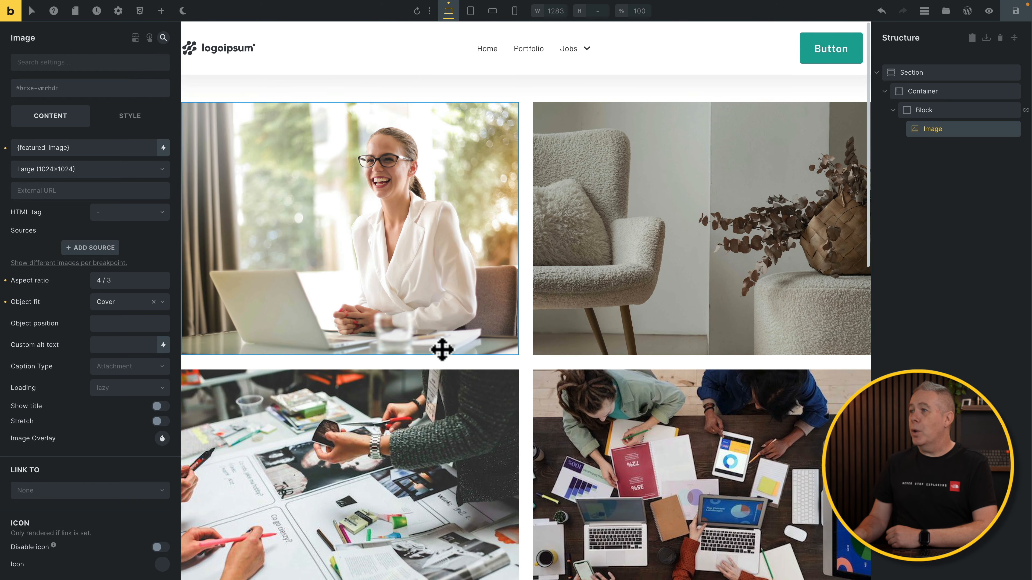
scroll(442, 350, down, 1)
scroll(442, 350, down, 1)
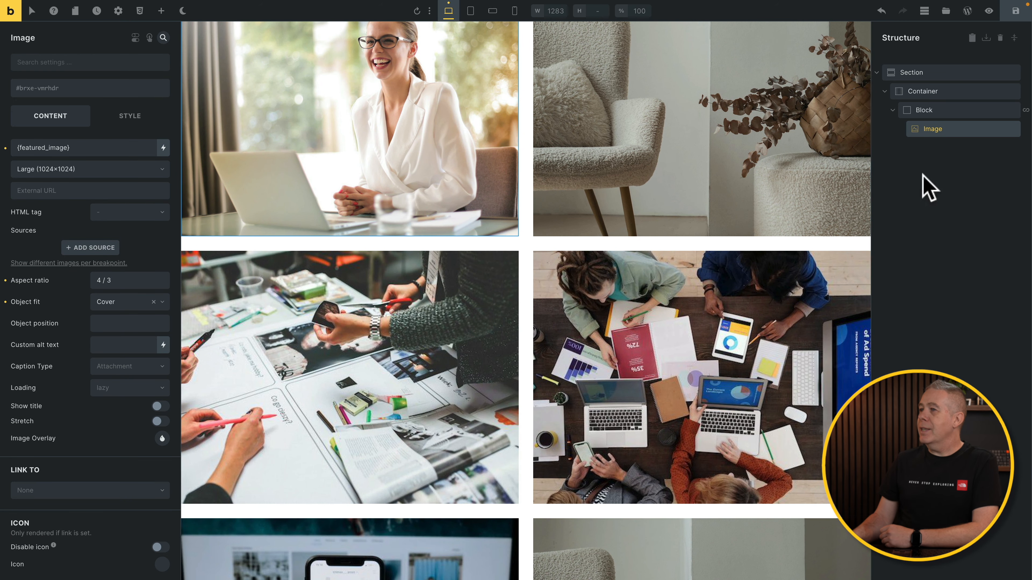
Set the Image's HTML tag to figure and the Container's HTML tag to ul.
click(132, 211)
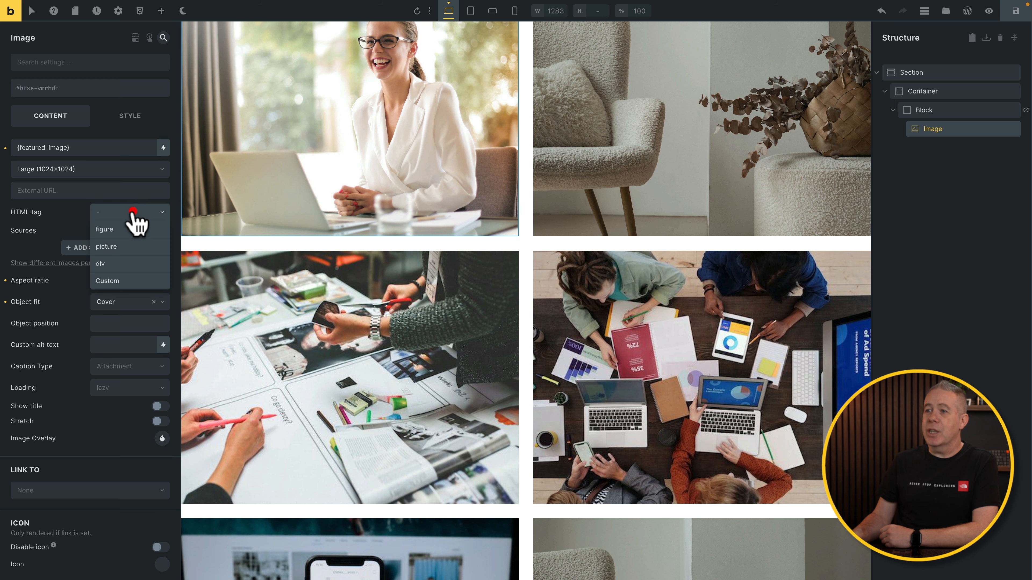
click(130, 231)
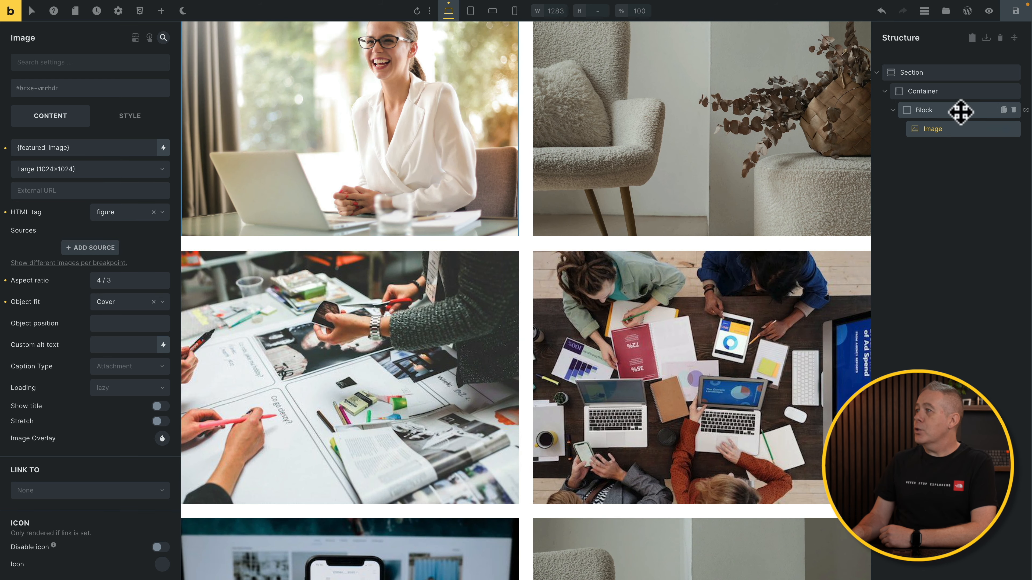
click(954, 92)
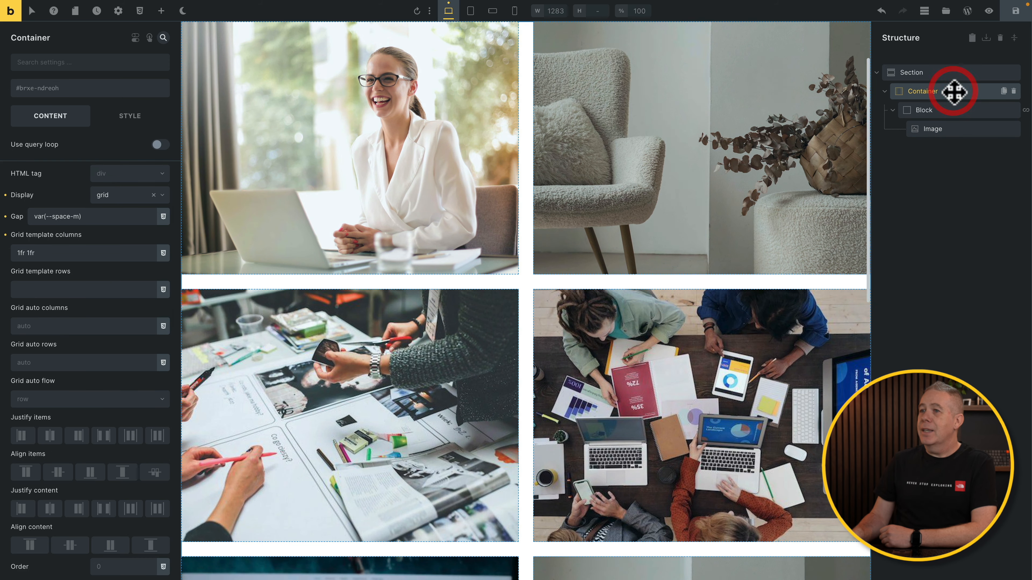
click(127, 174)
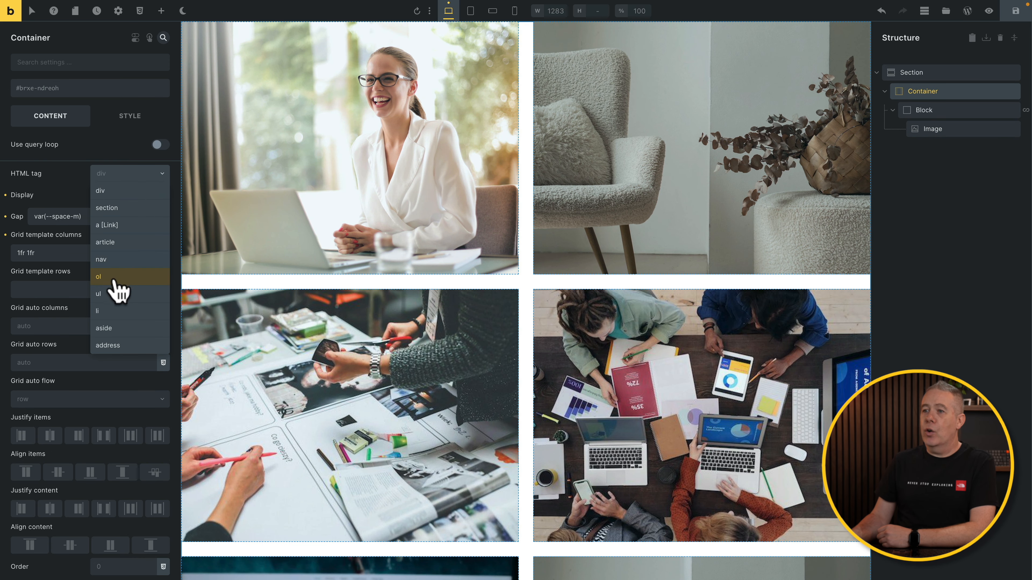
click(115, 295)
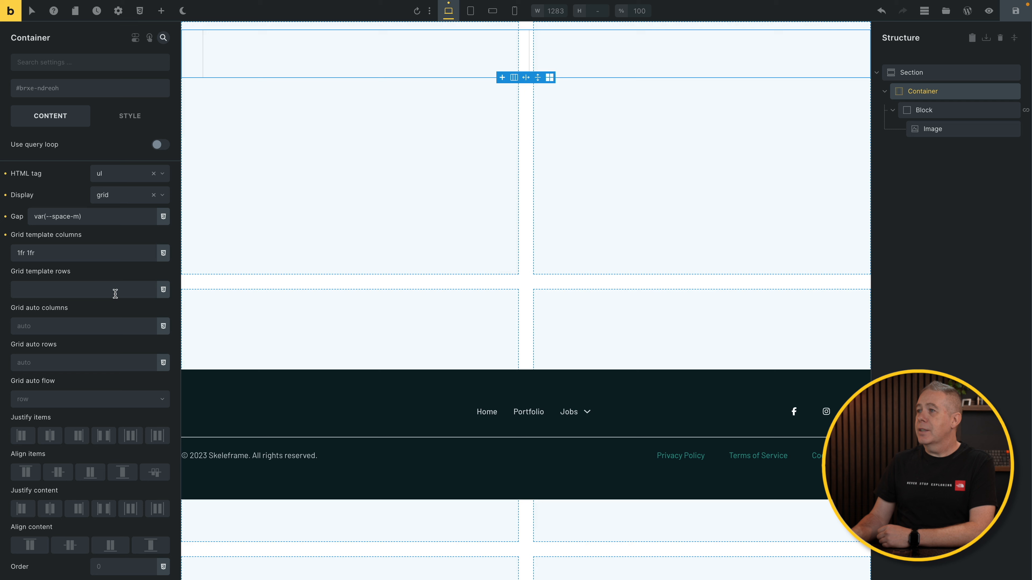
Set the Container's padding to 0 on all four sides.
click(136, 116)
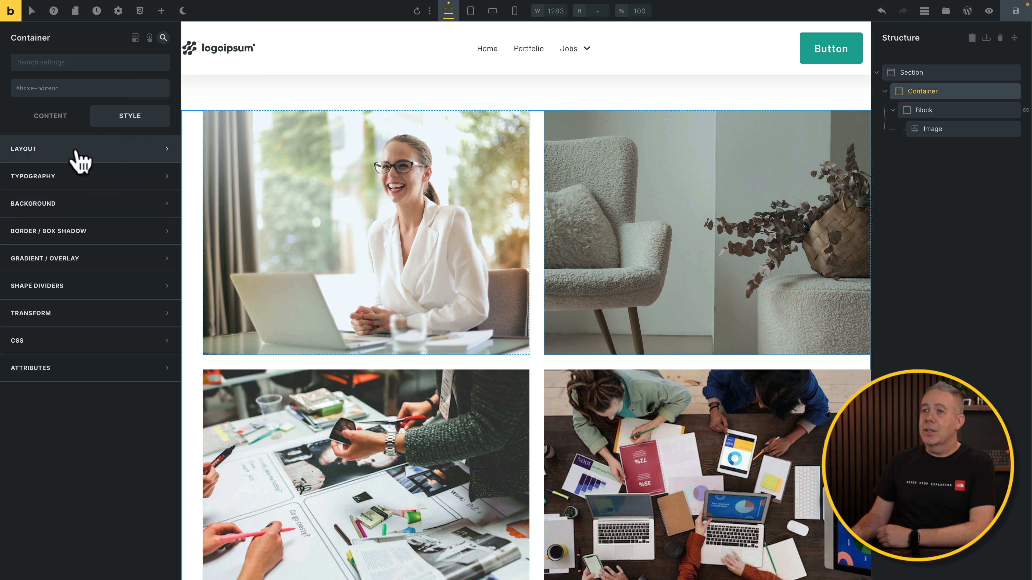
click(87, 162)
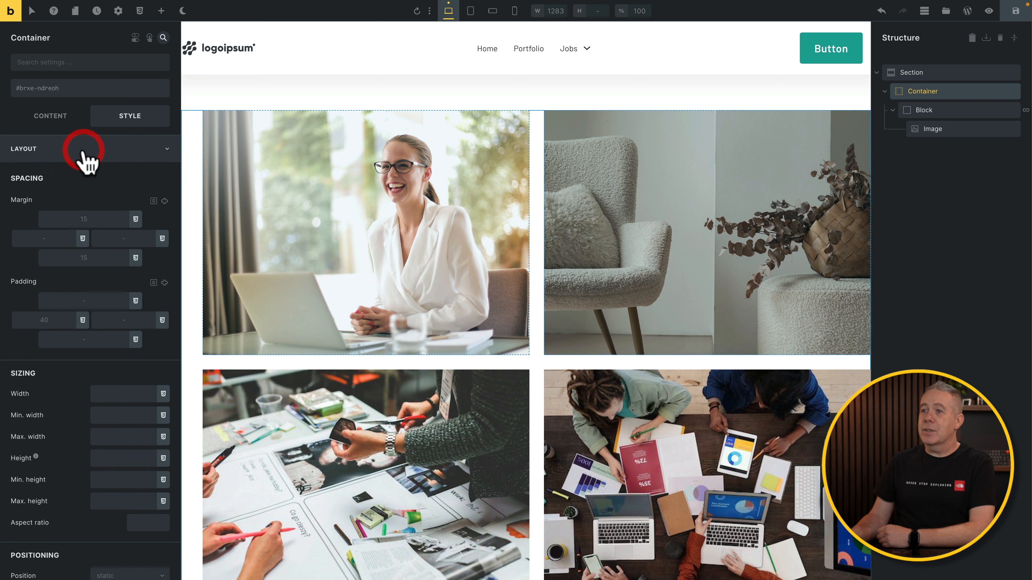
click(165, 283)
click(83, 300)
text(0)
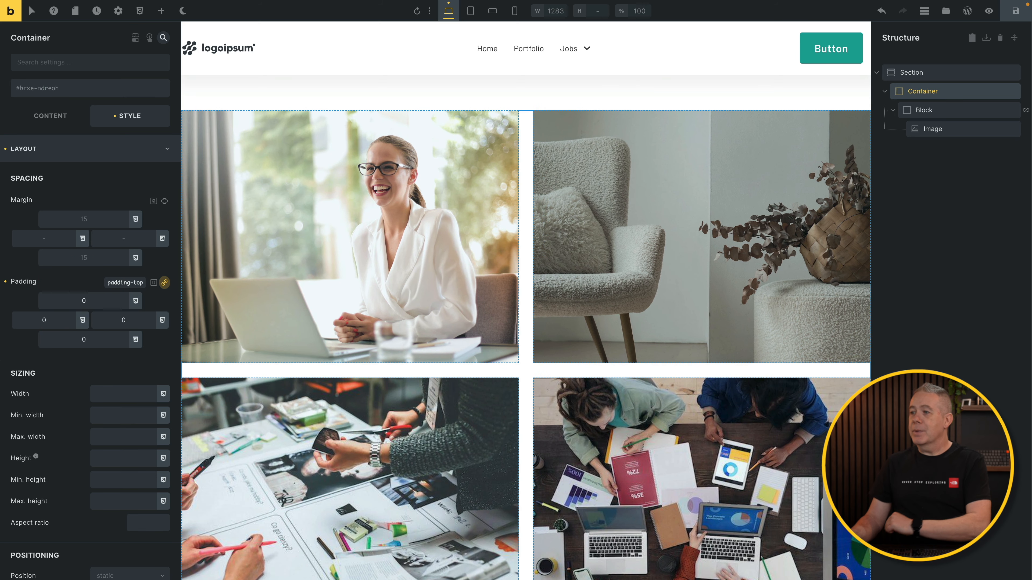
Set the query loop Block's HTML tag to li.
click(959, 116)
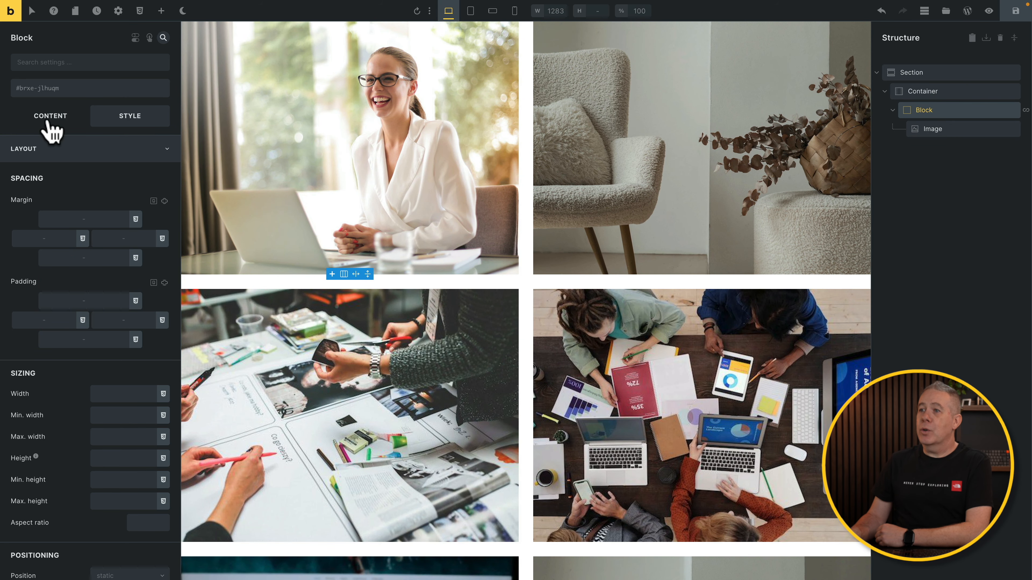
click(50, 118)
click(118, 280)
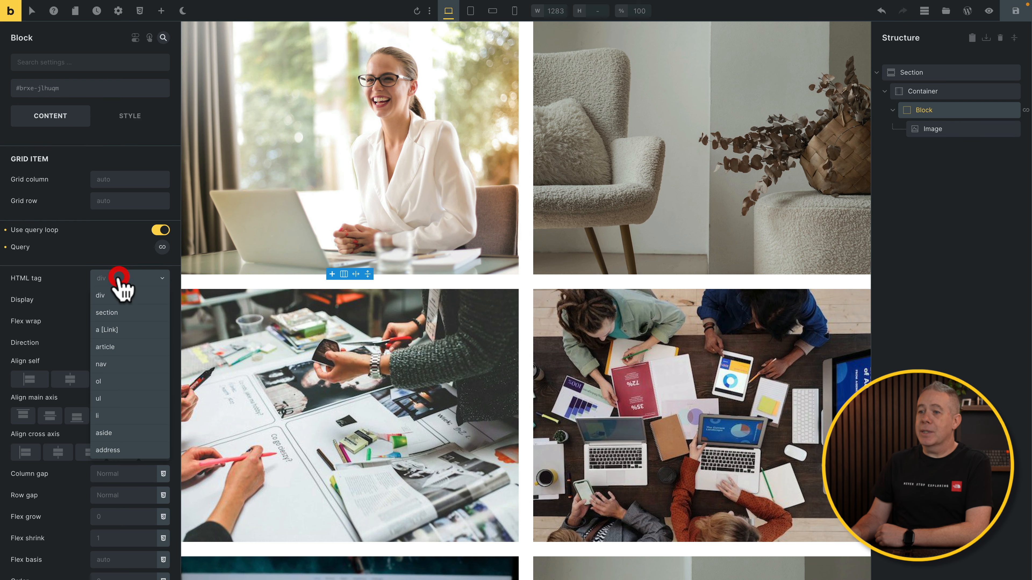
click(106, 416)
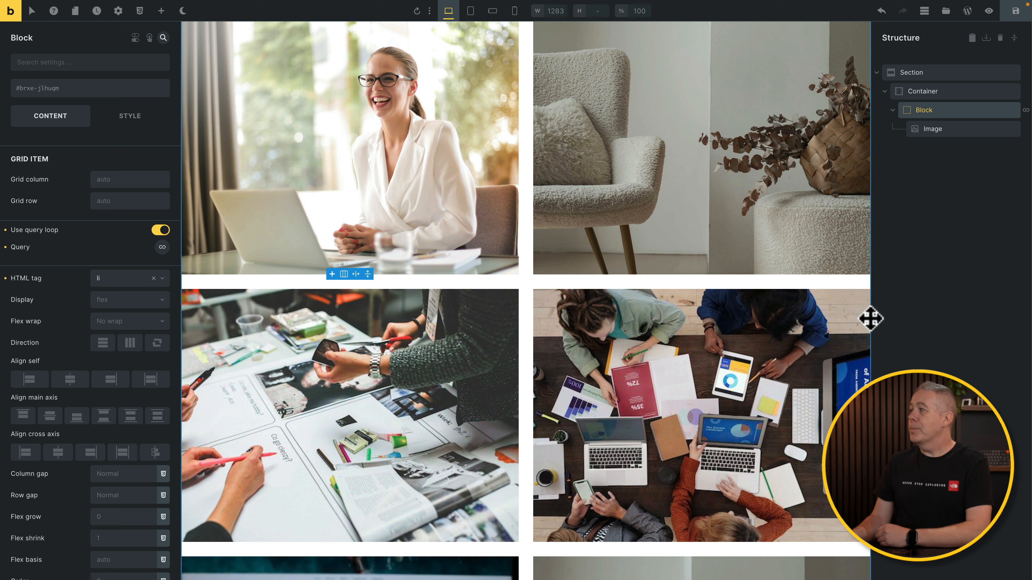
Save the template and check the whole image grid in preview mode, returning to the builder.
click(965, 128)
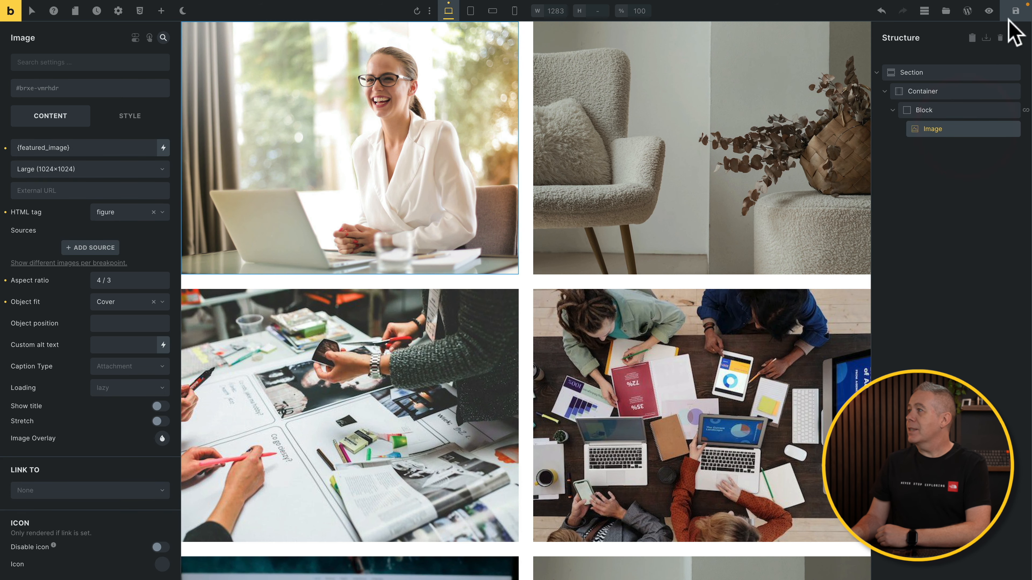
click(1015, 11)
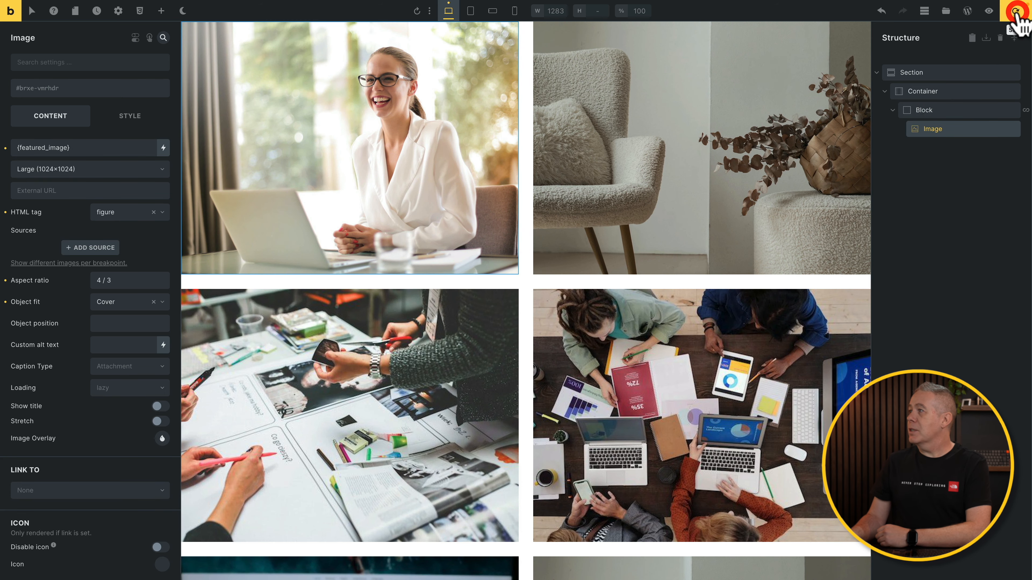
click(989, 12)
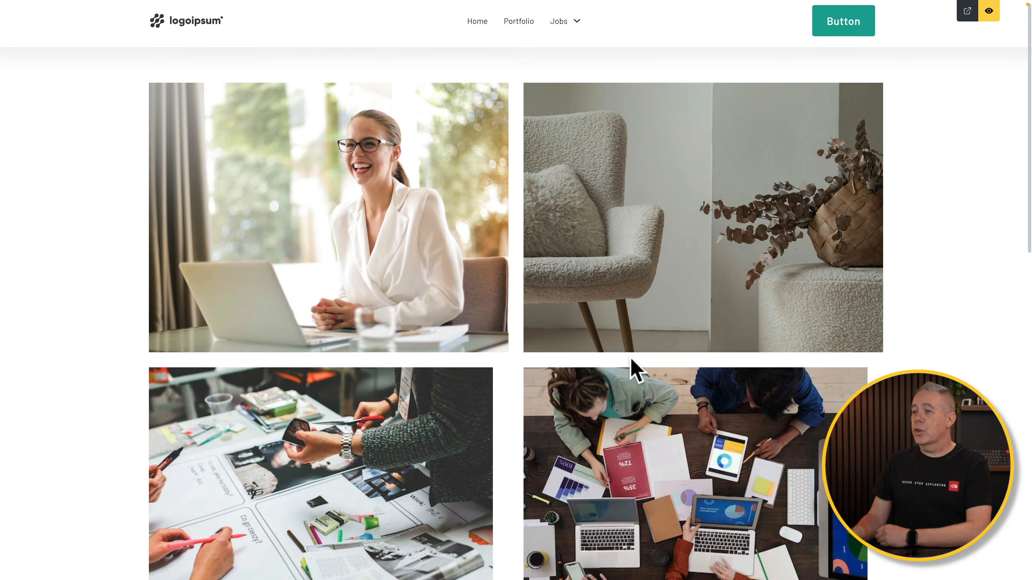
scroll(636, 369, down, 15)
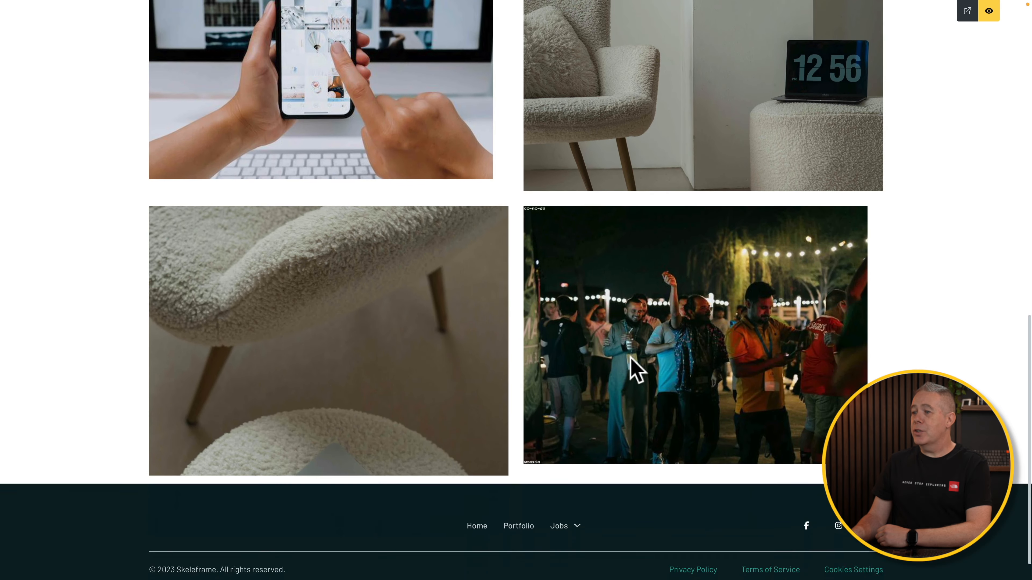
scroll(635, 370, up, 15)
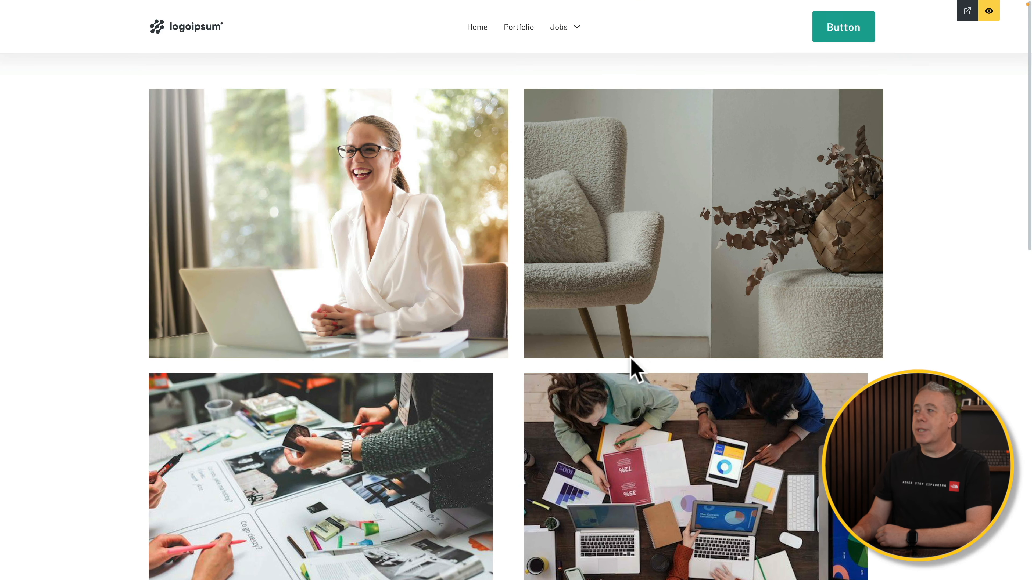
click(990, 12)
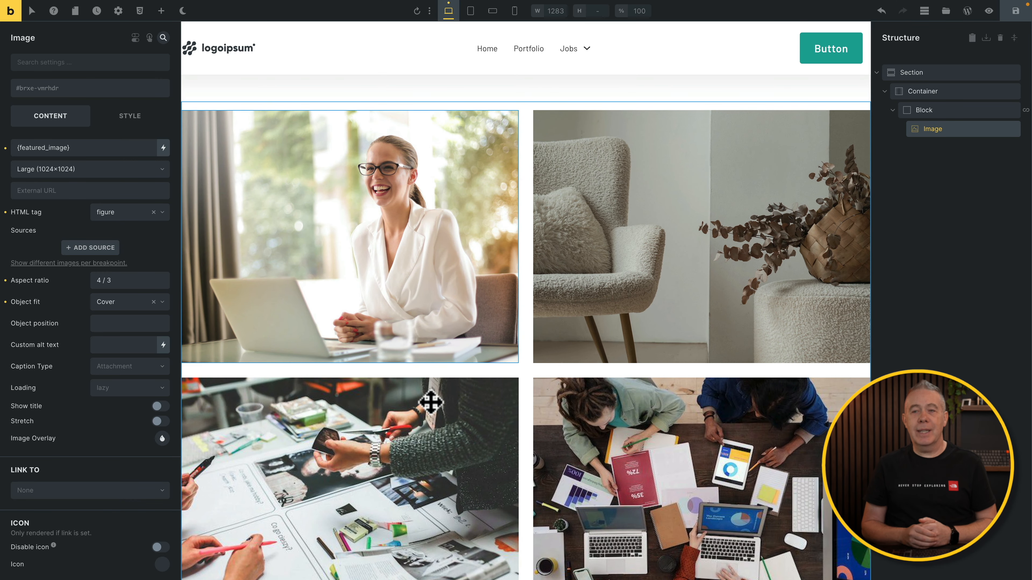
Add a Post Title element below the Image inside the query loop Block and review the titles across the grid.
click(960, 129)
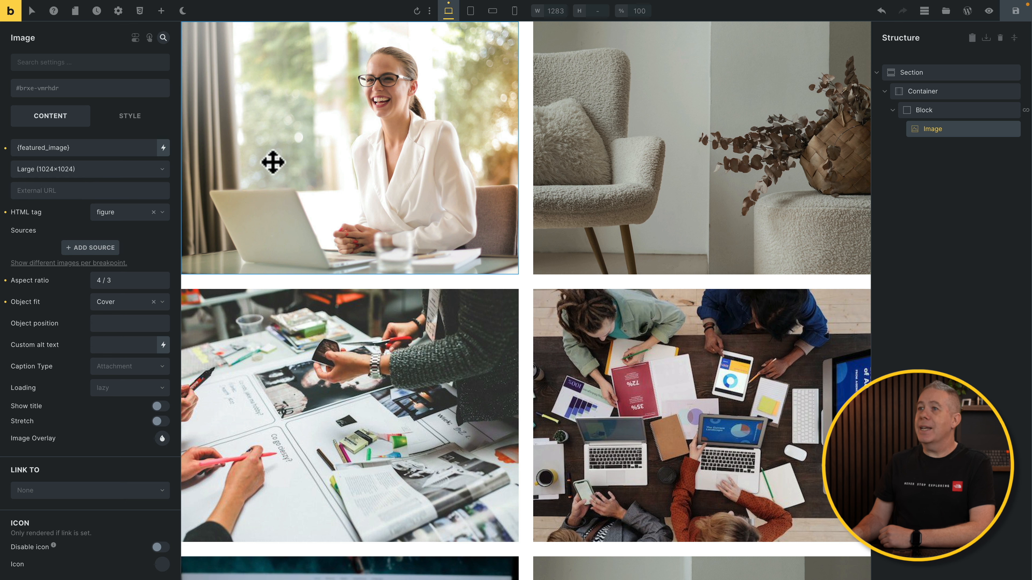
click(160, 12)
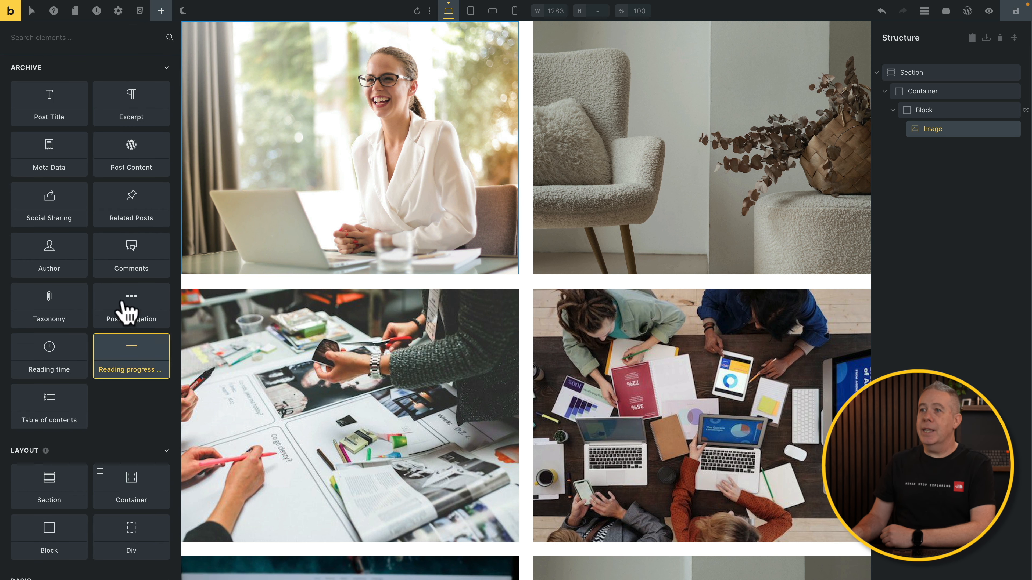
click(48, 105)
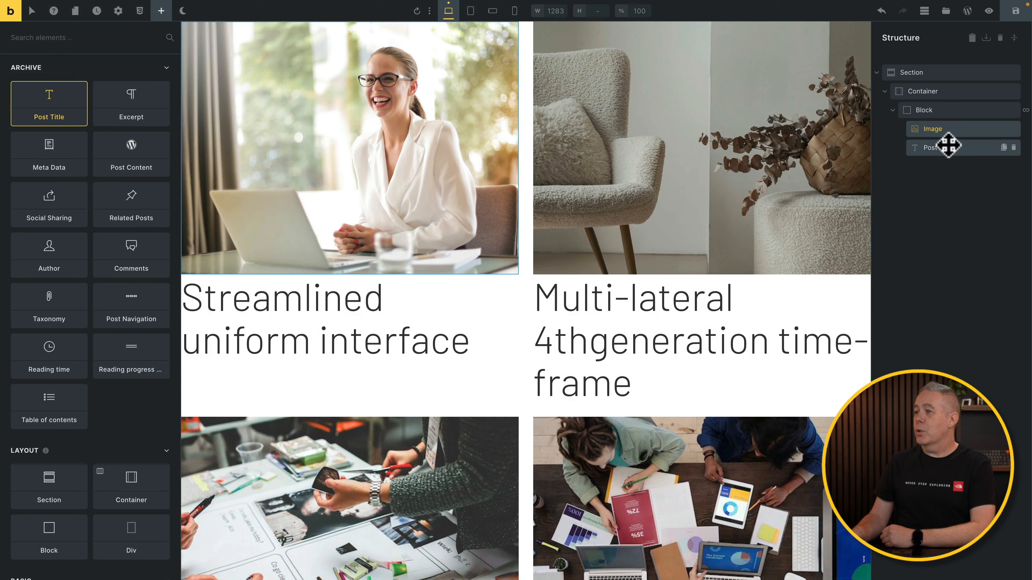
click(948, 147)
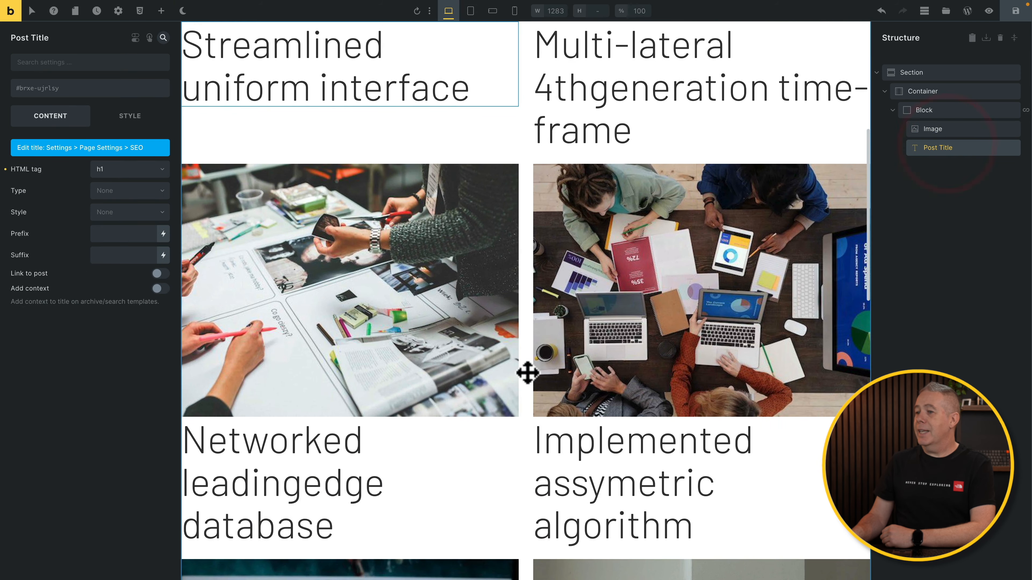
scroll(527, 373, down, 8)
scroll(527, 373, down, 4)
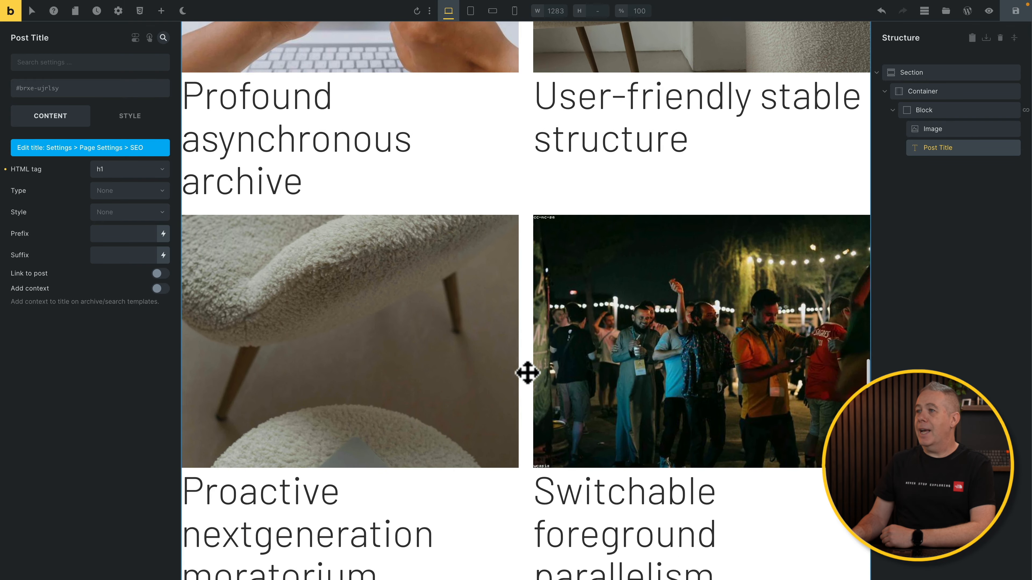
scroll(527, 373, up, 10)
scroll(527, 372, up, 6)
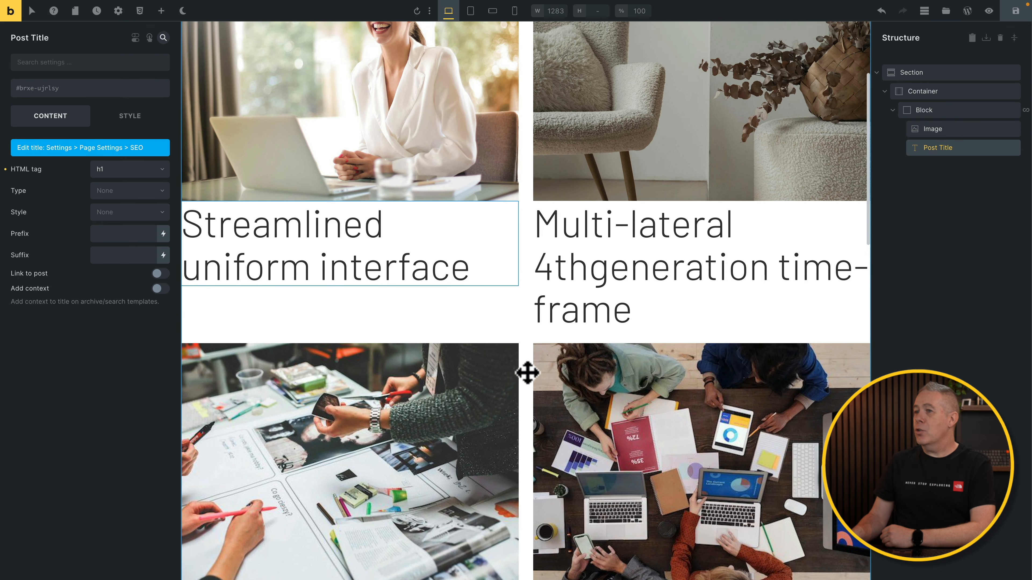
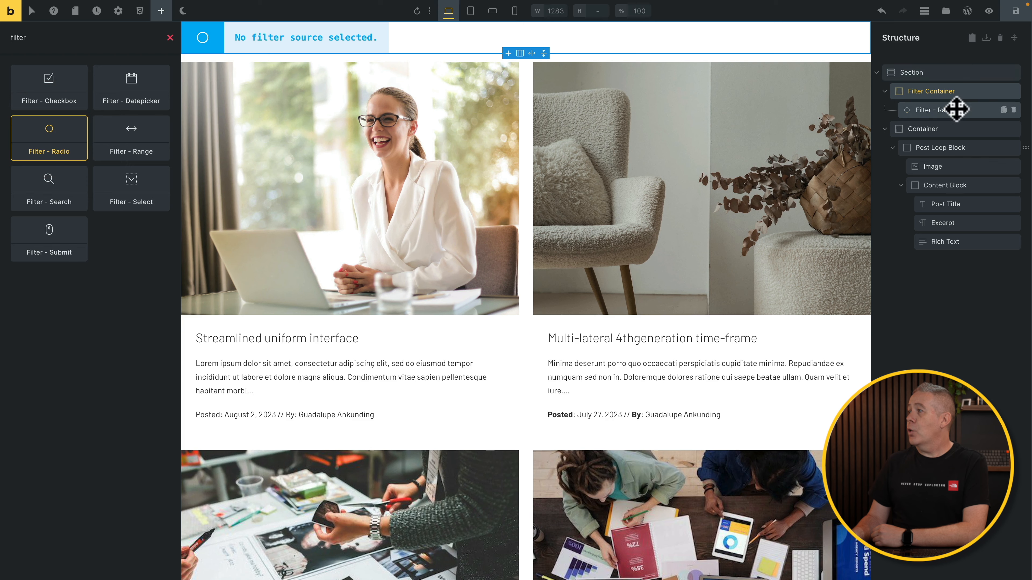
Set the Filter - Radio element's target query to Post Loop Block, apply on Input, and action to Filter.
click(950, 109)
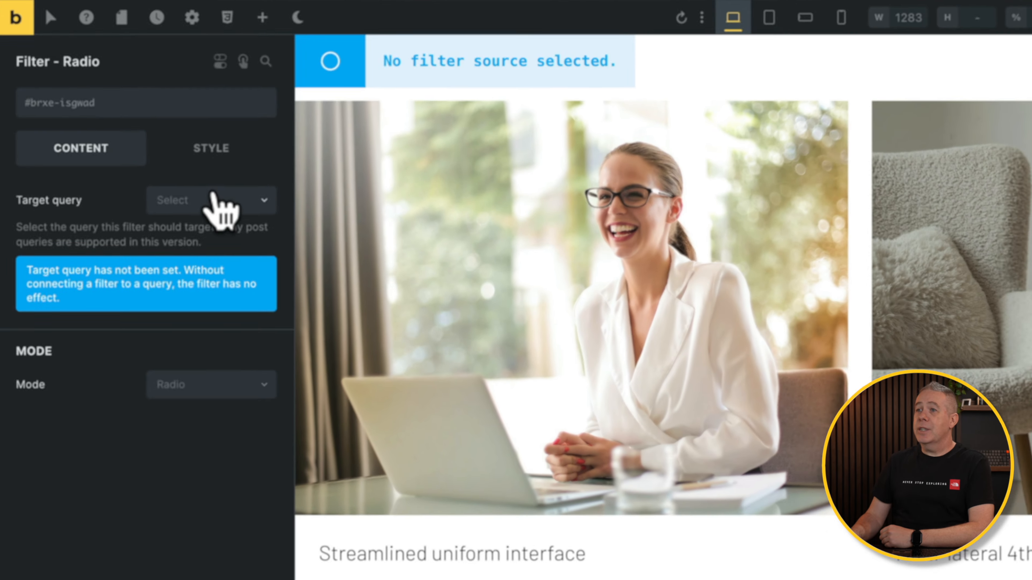
click(167, 154)
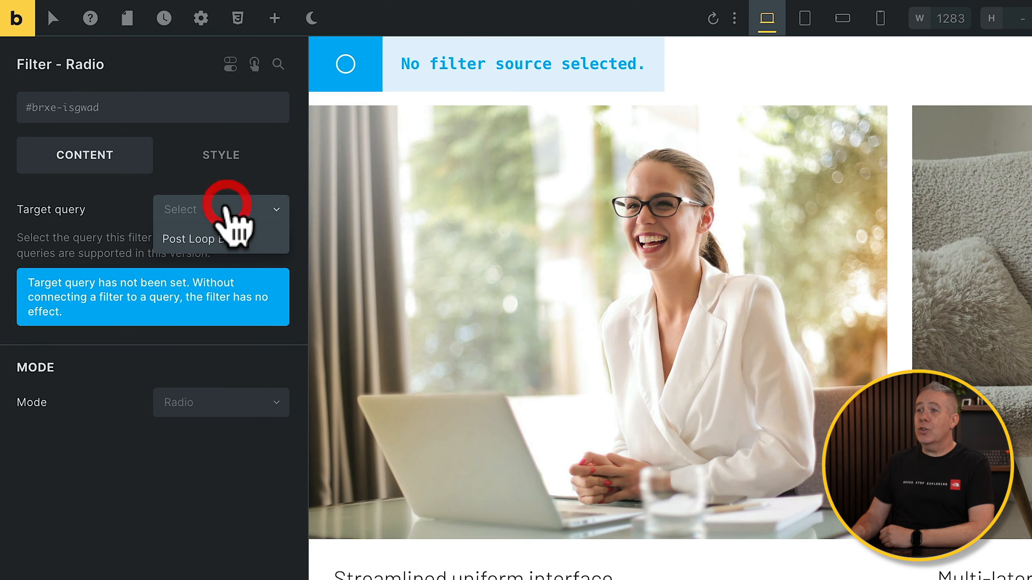
click(195, 240)
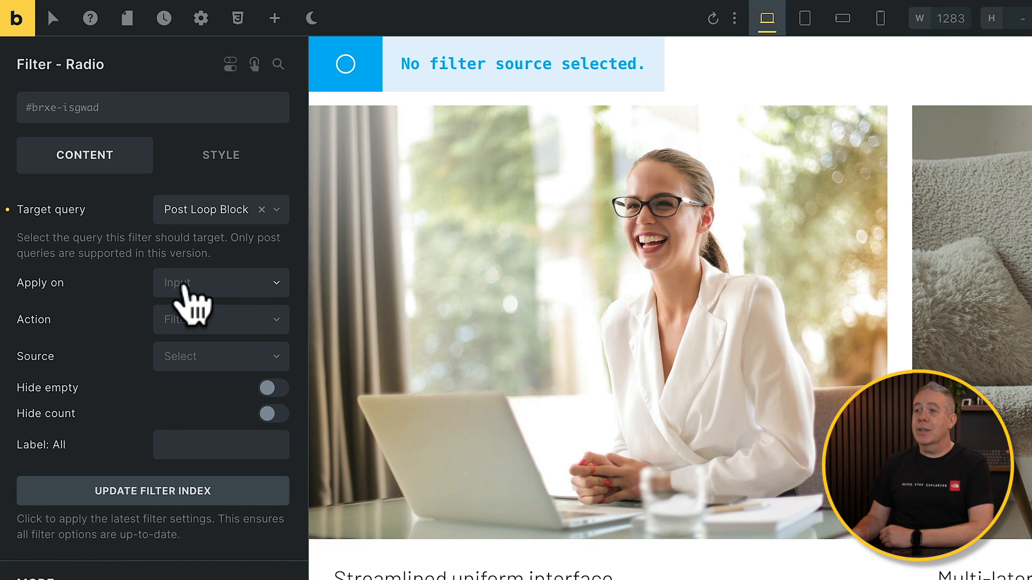
click(211, 285)
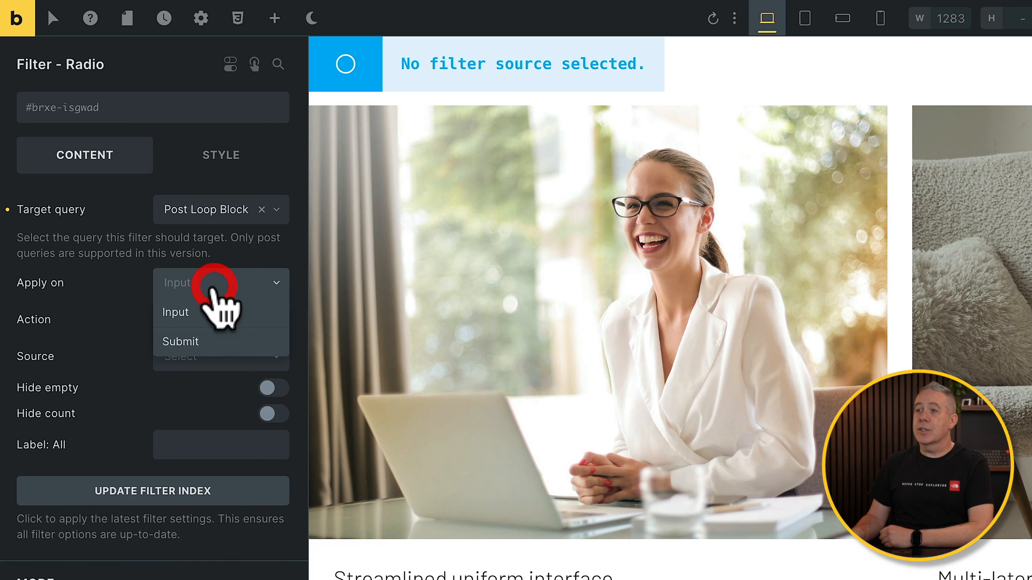
click(202, 313)
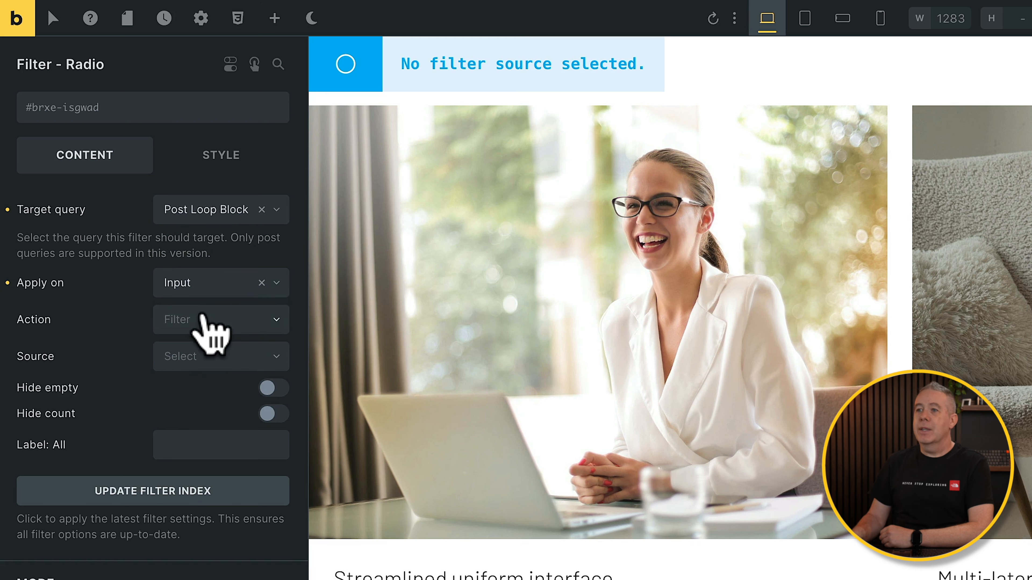
click(203, 320)
click(198, 352)
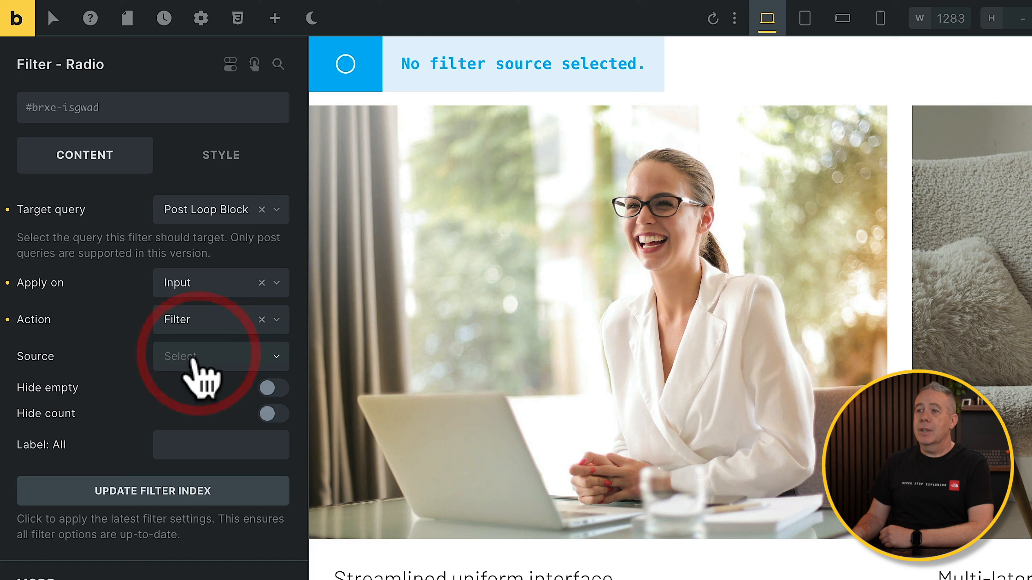
Set the radio filter's source to Taxonomy using Categories (Post), and its mode to Button.
click(193, 357)
click(197, 387)
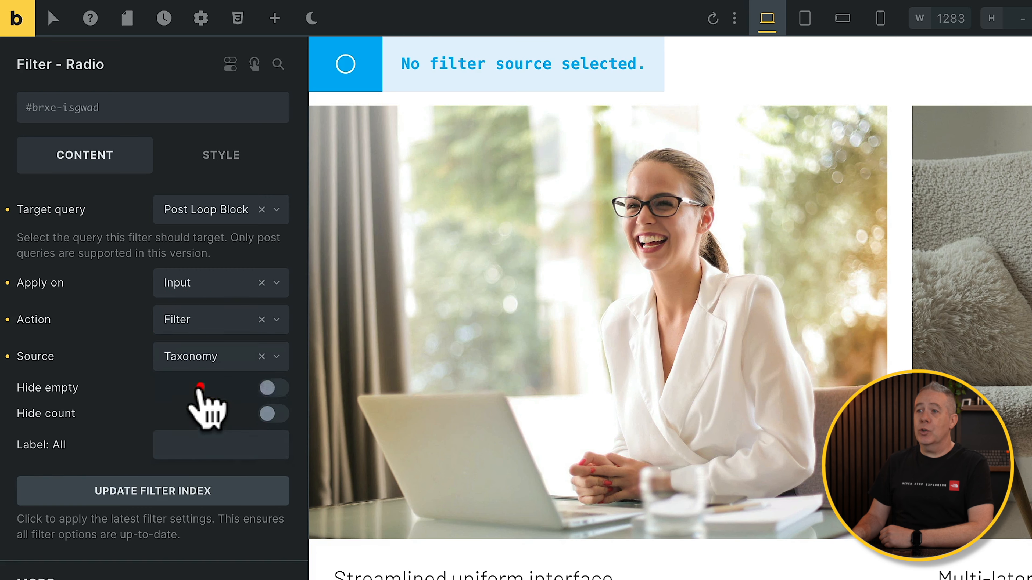
click(200, 404)
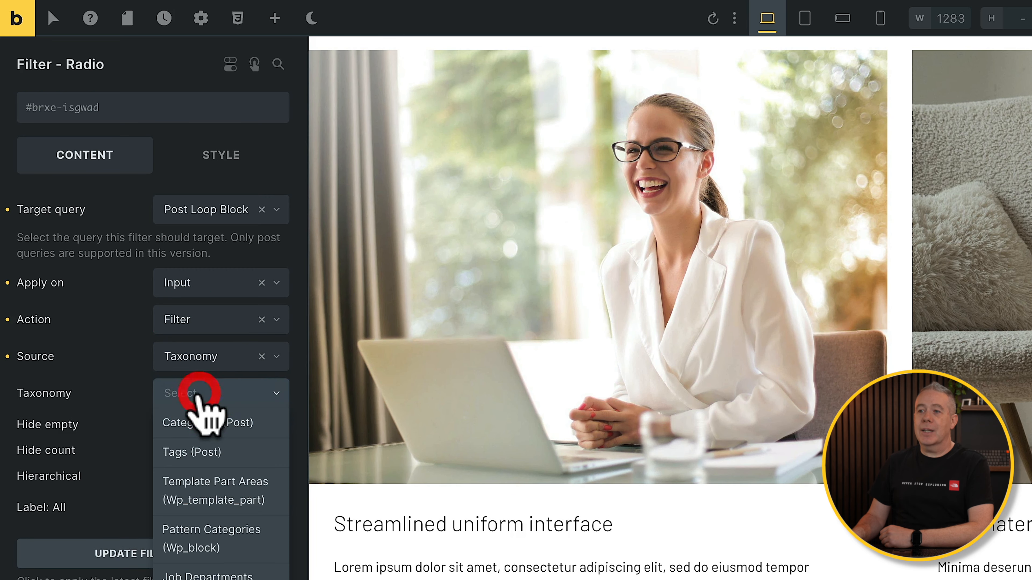
click(203, 423)
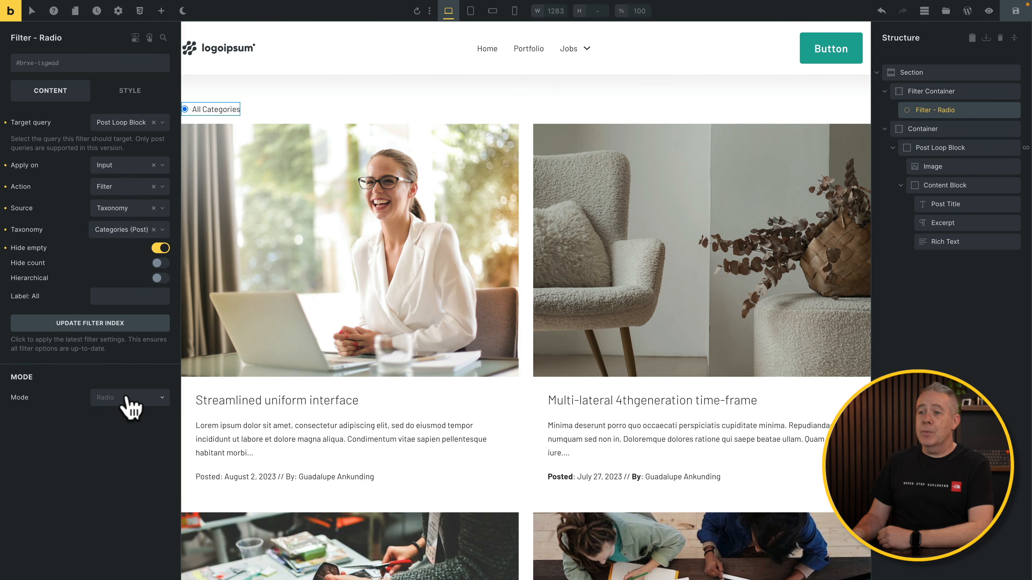
click(125, 397)
click(107, 431)
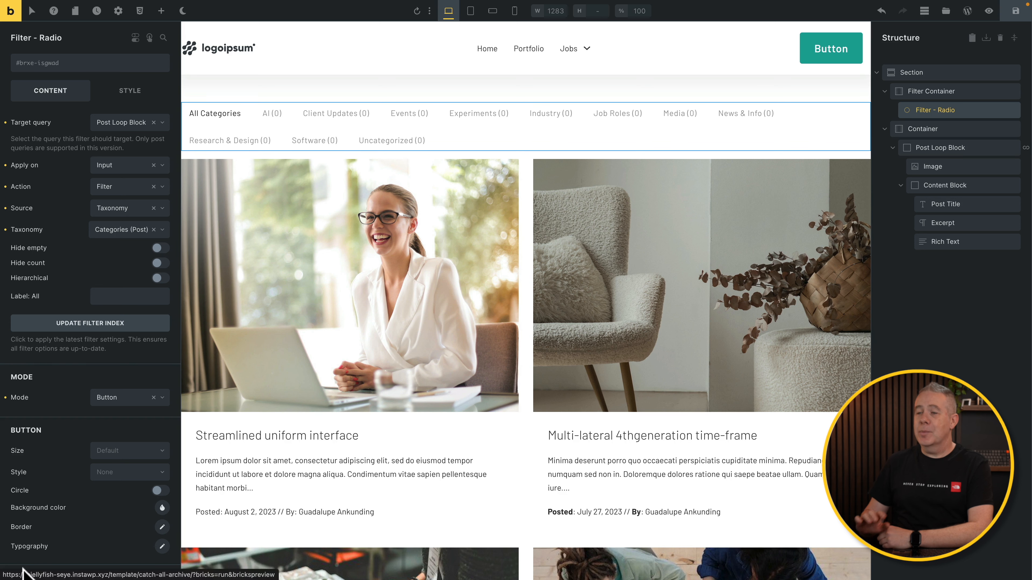
Give the filter buttons a solid bottom border of width 2 in light teal.
scroll(23, 573, down, 3)
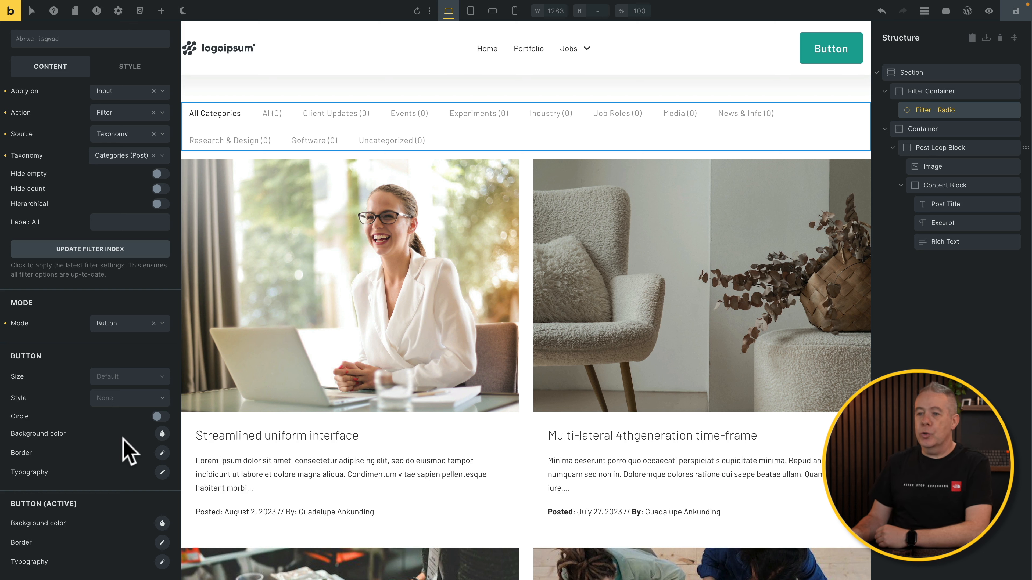
click(162, 453)
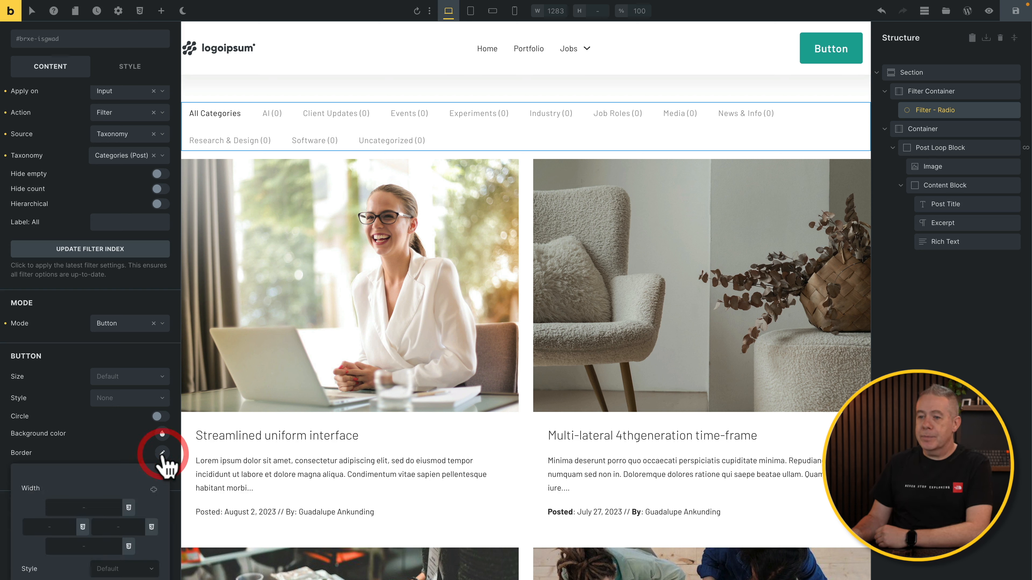
scroll(95, 427, down, 3)
text(2)
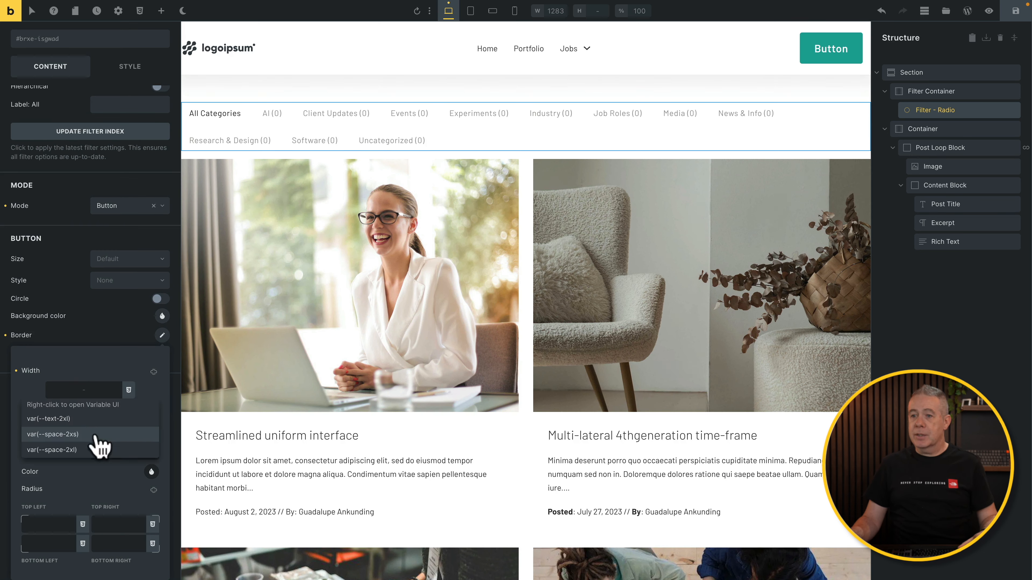
click(93, 489)
click(142, 452)
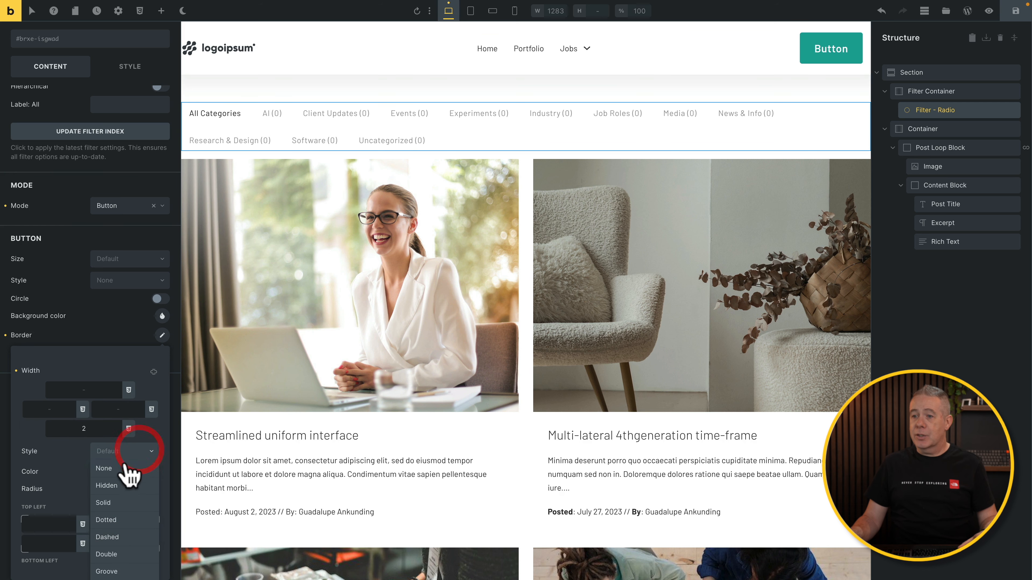
click(117, 504)
click(151, 473)
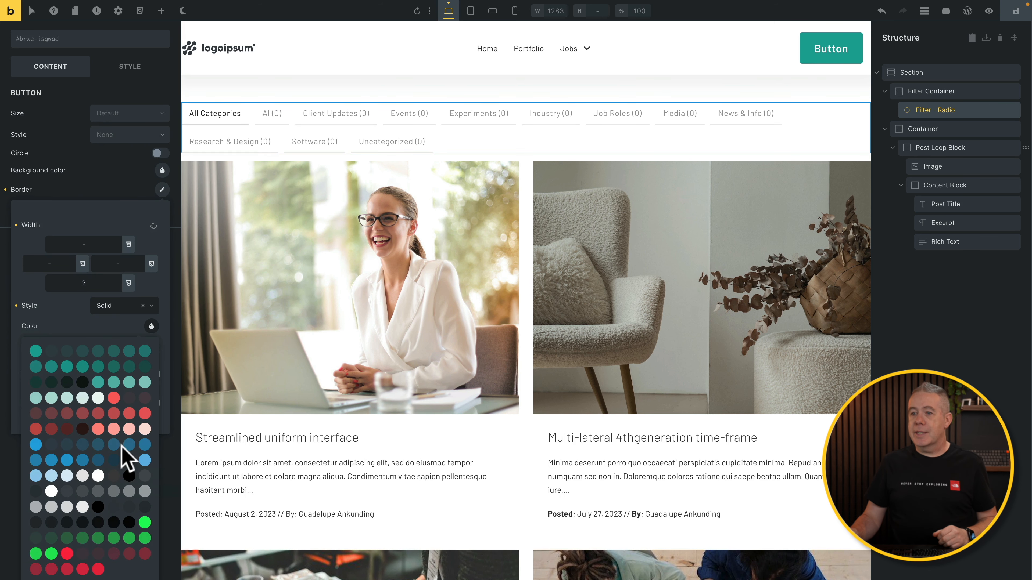
click(47, 401)
click(93, 336)
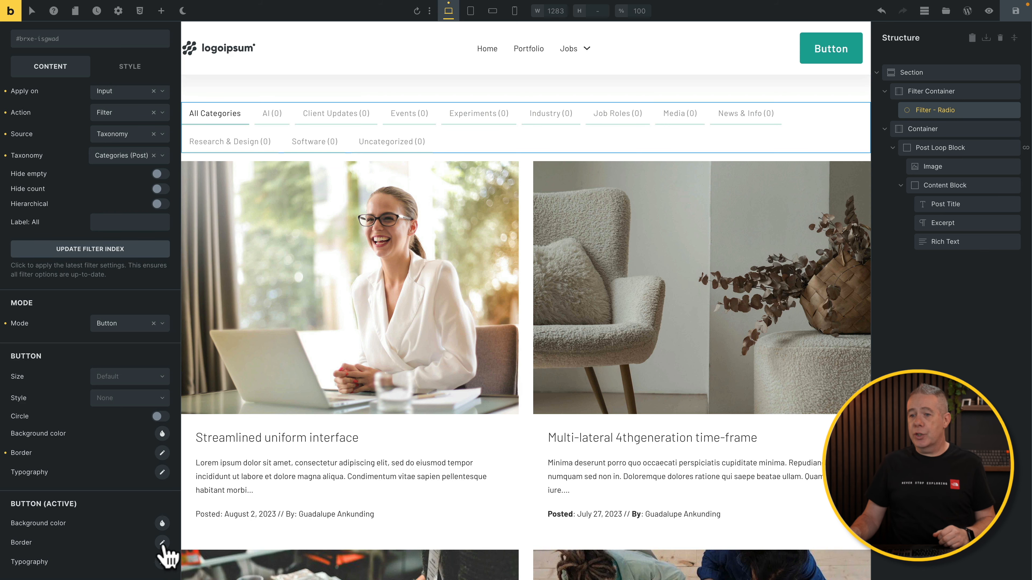
Set the border colour of the active filter button to coral red.
click(163, 543)
click(152, 470)
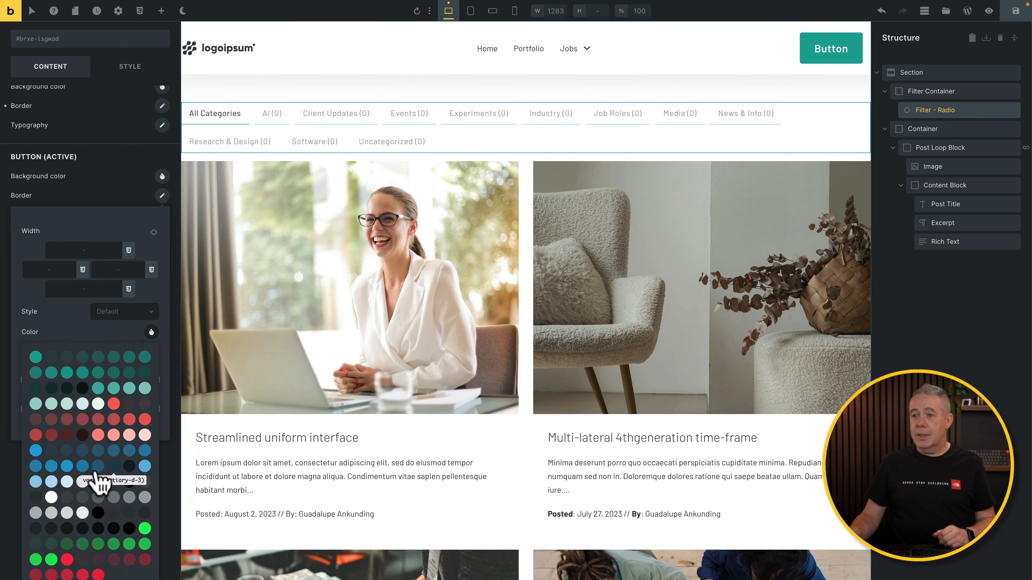
click(114, 403)
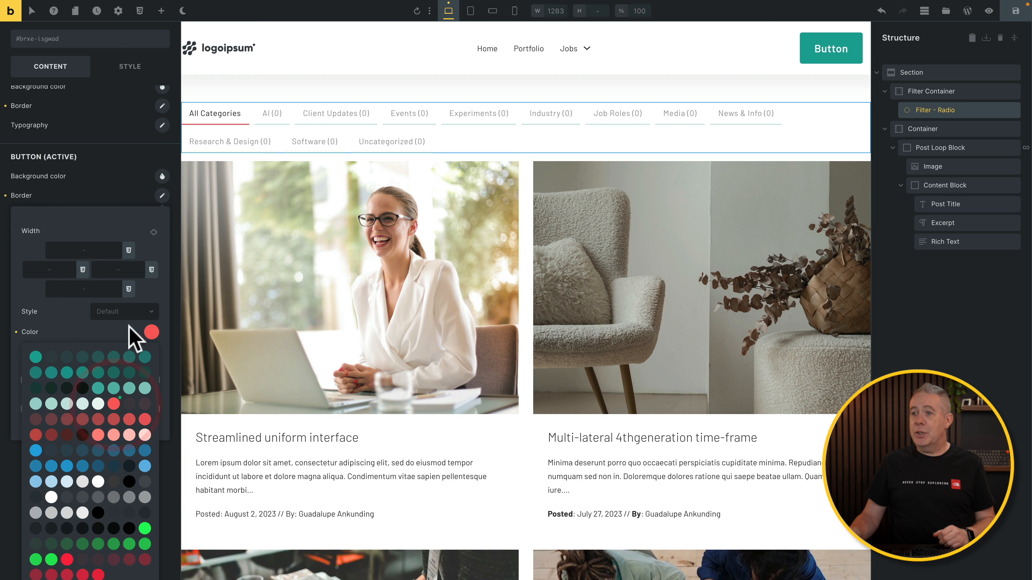
click(124, 325)
scroll(114, 309, up, 5)
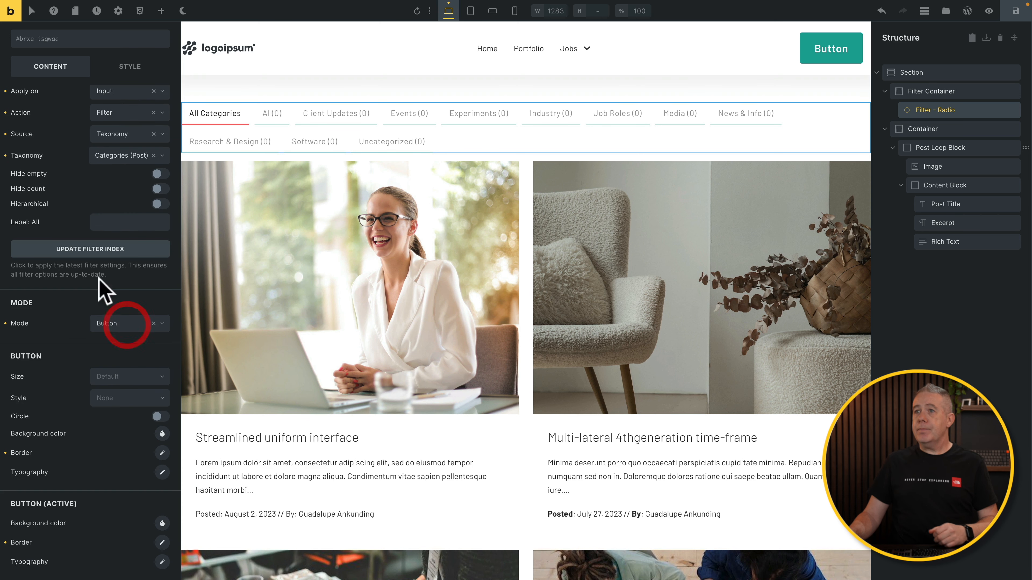
Set the filter buttons' border colour in the :hover state to very dark green, returning to the normal state.
scroll(104, 288, up, 2)
click(33, 12)
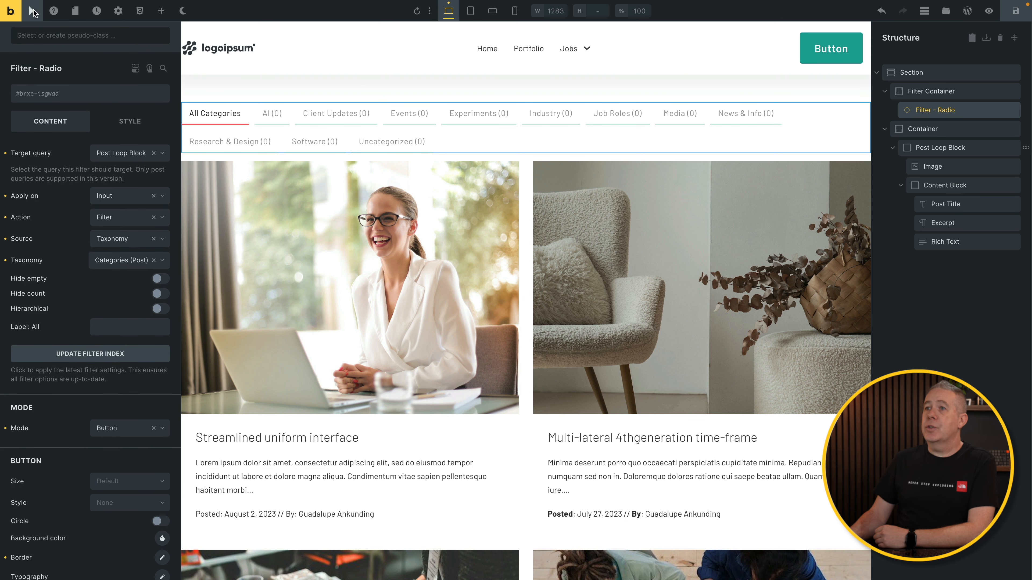
click(47, 57)
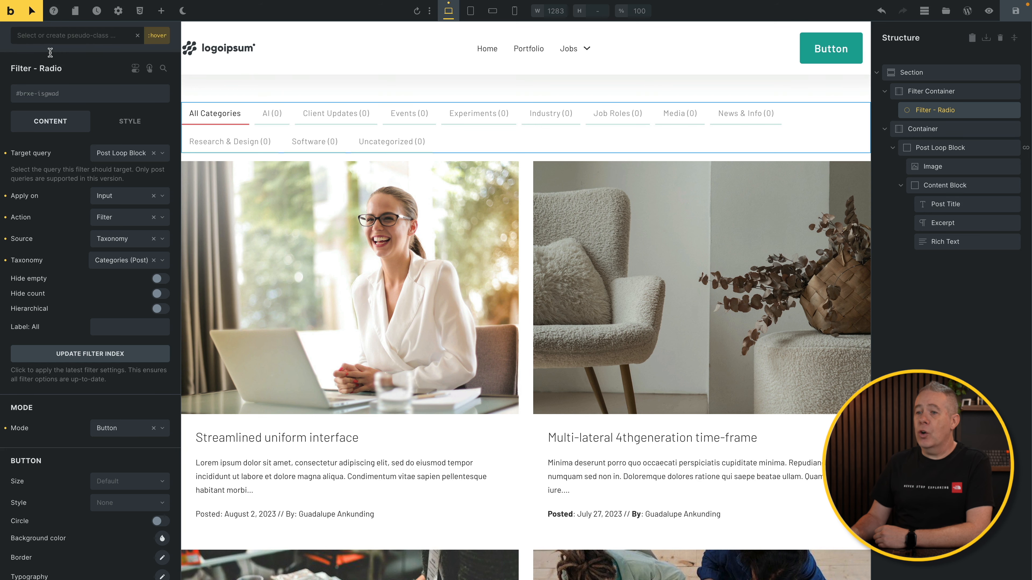
scroll(94, 432, down, 3)
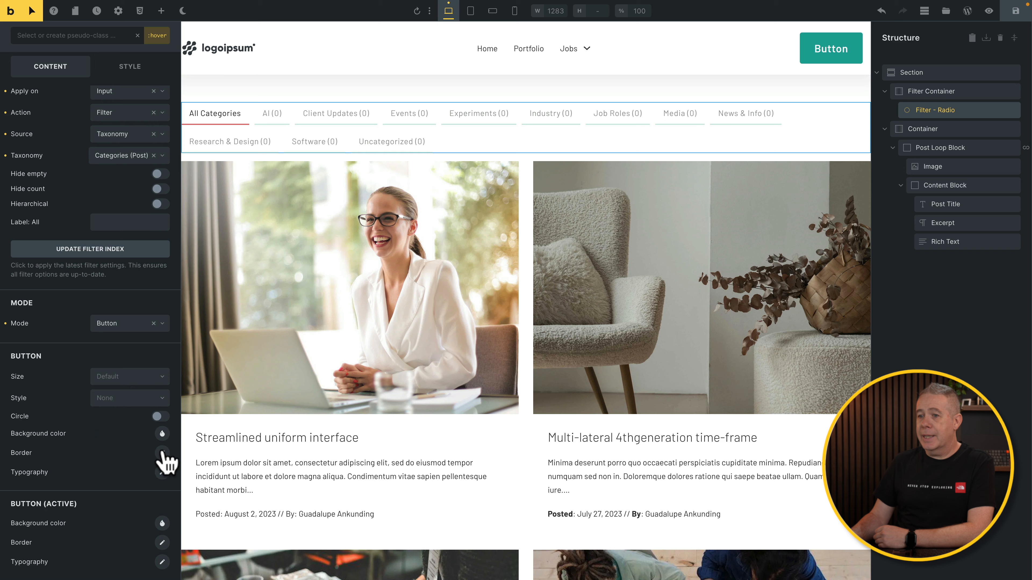
click(162, 453)
scroll(152, 468, down, 3)
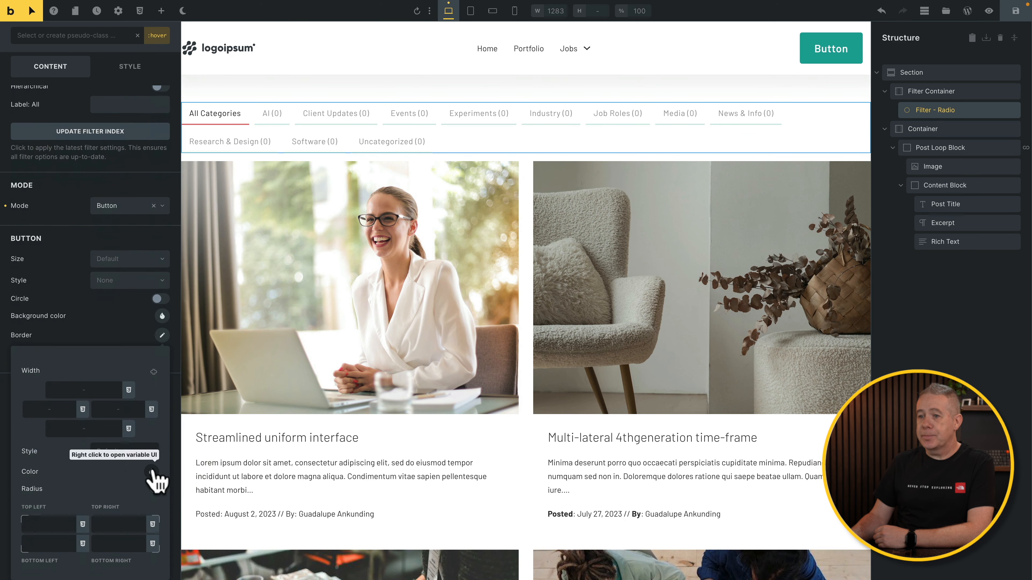
click(152, 473)
scroll(81, 502, down, 1)
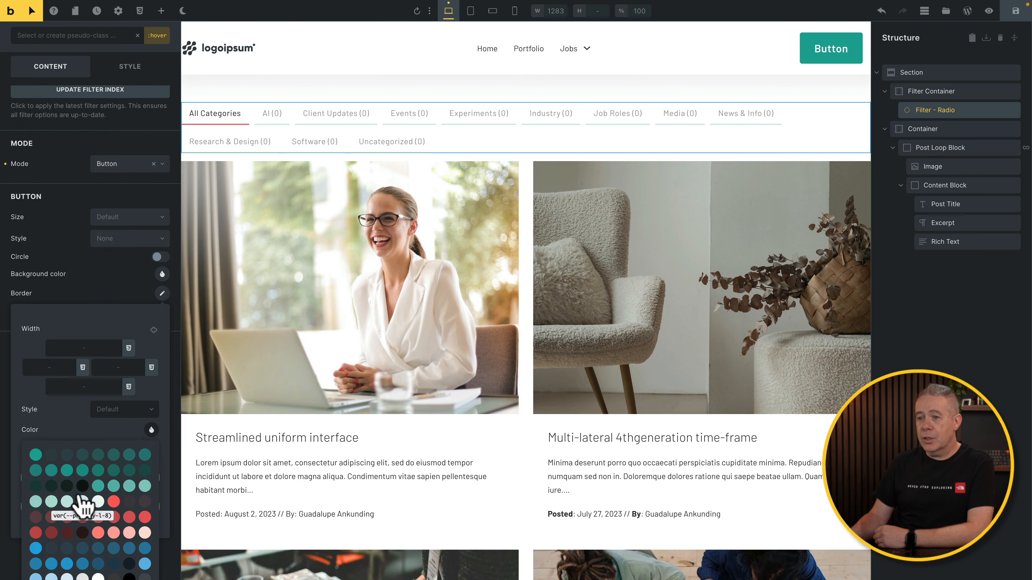
click(36, 488)
click(108, 288)
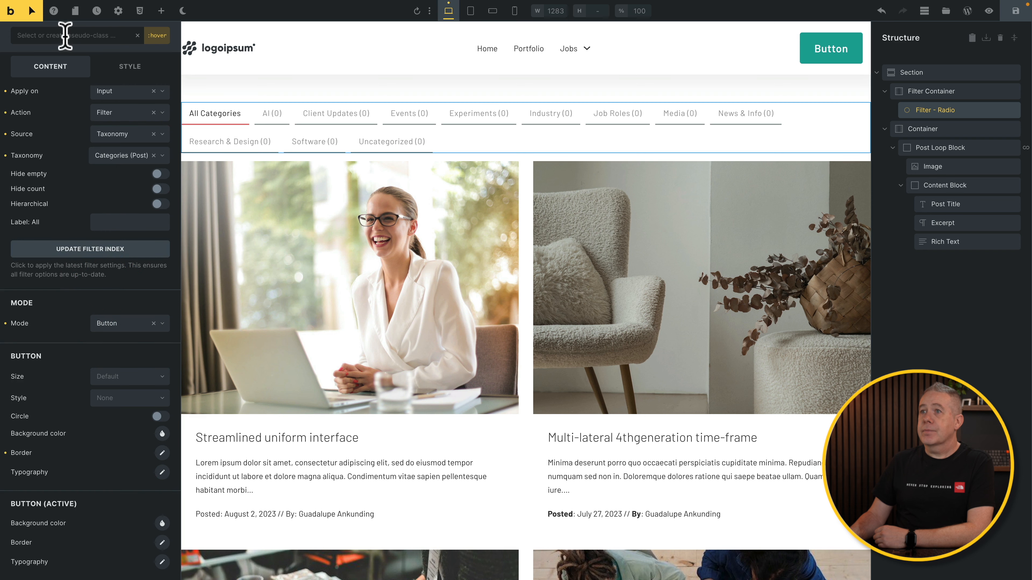
click(40, 15)
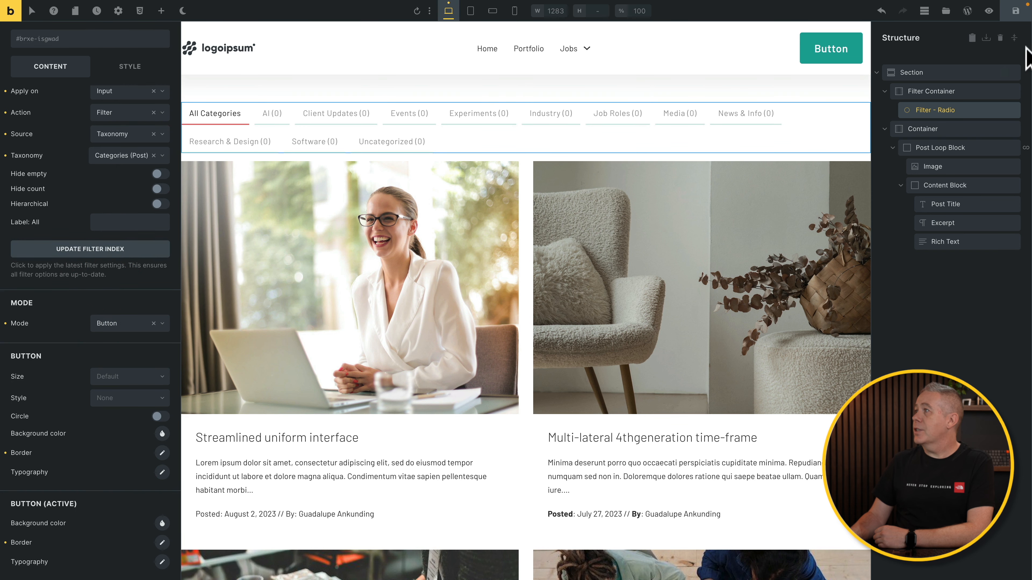
Save the template and test the front-end filter with AI, Client Updates and All Categories.
click(1016, 10)
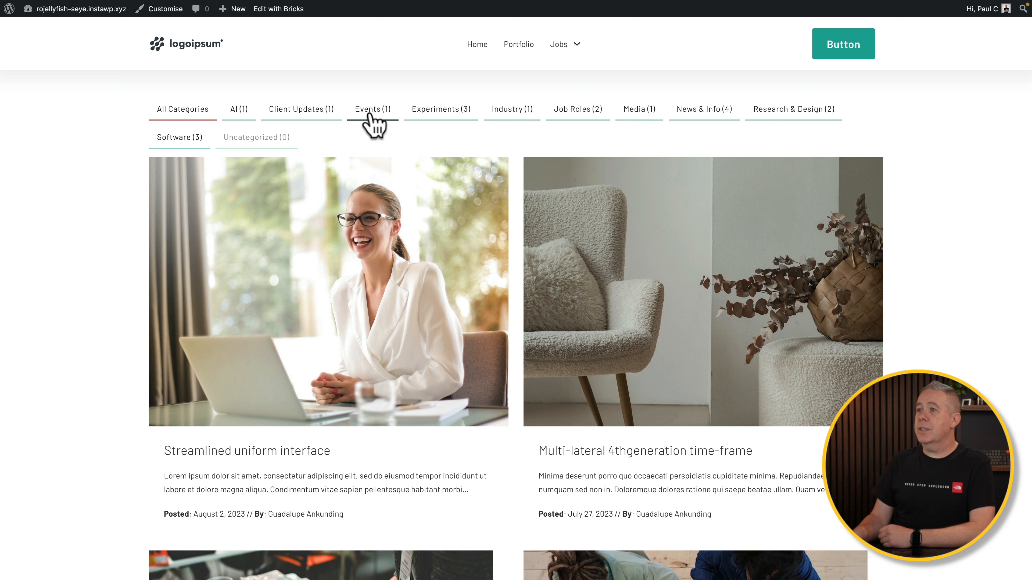
click(243, 110)
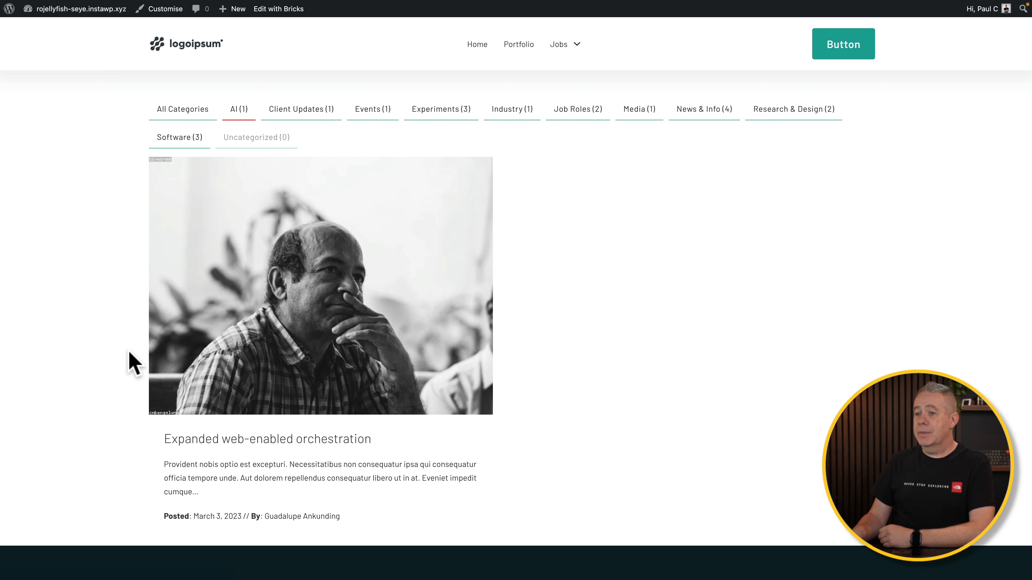
click(313, 116)
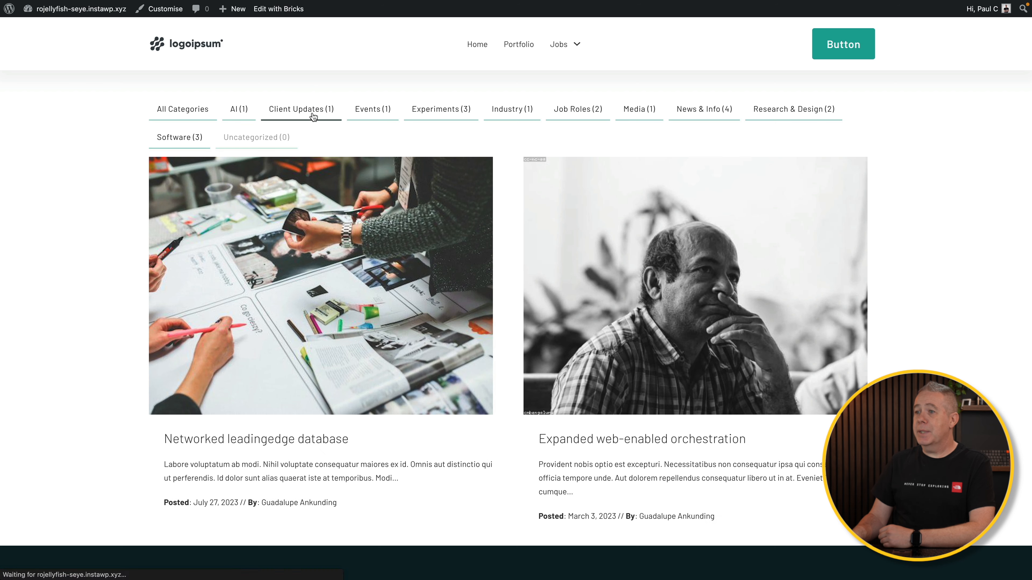
click(185, 113)
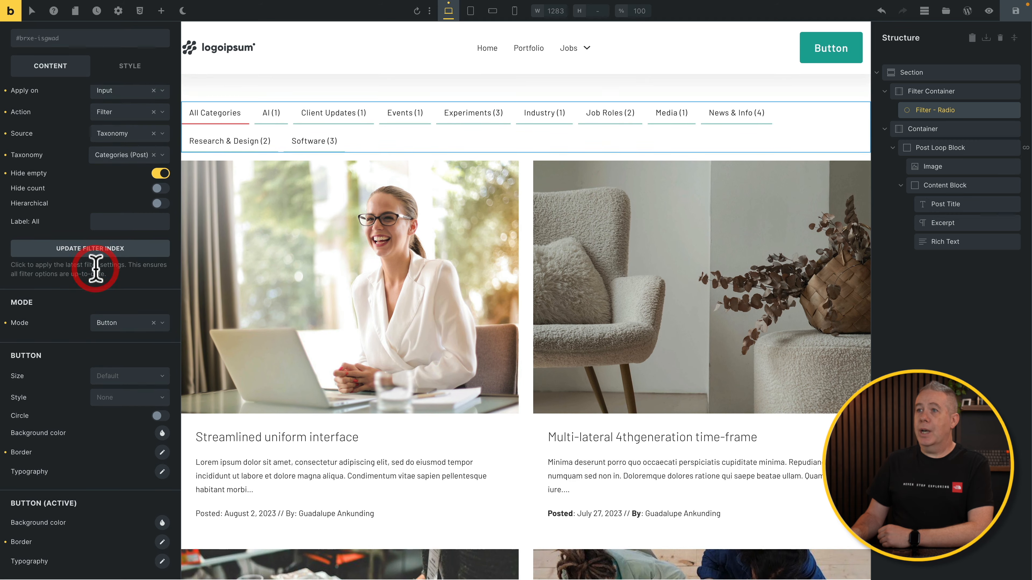
Centre the filter buttons along the main axis in the radio filter's layout settings.
click(130, 66)
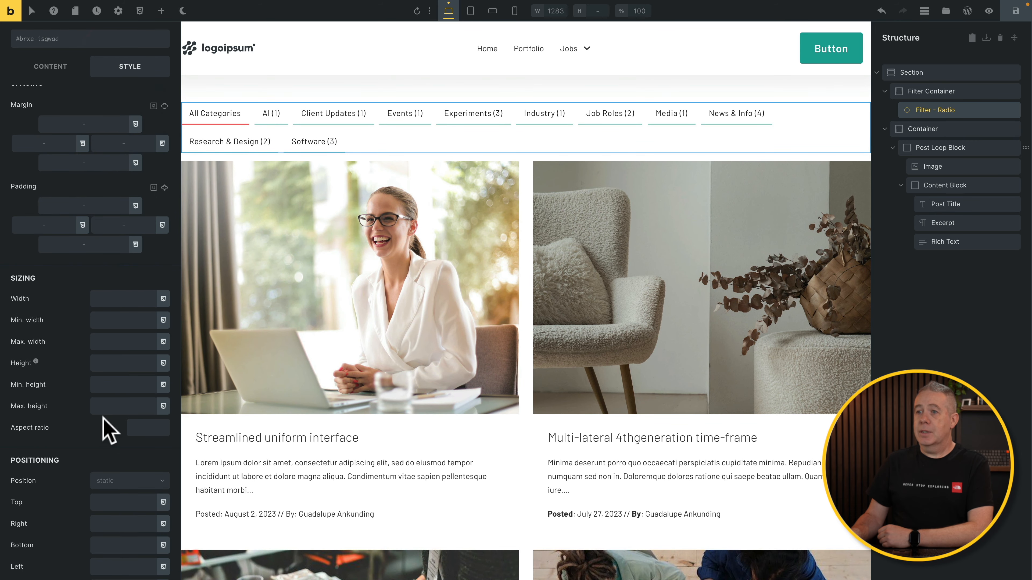
scroll(103, 423, down, 10)
click(49, 283)
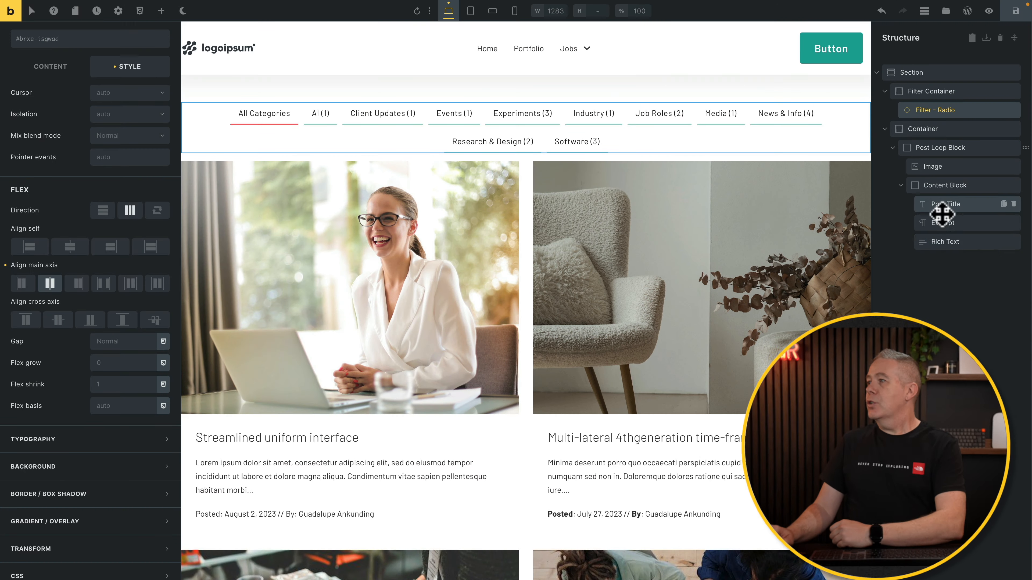
Add a second Rich Text element below the posted-date and author line inside the Content Block.
click(945, 241)
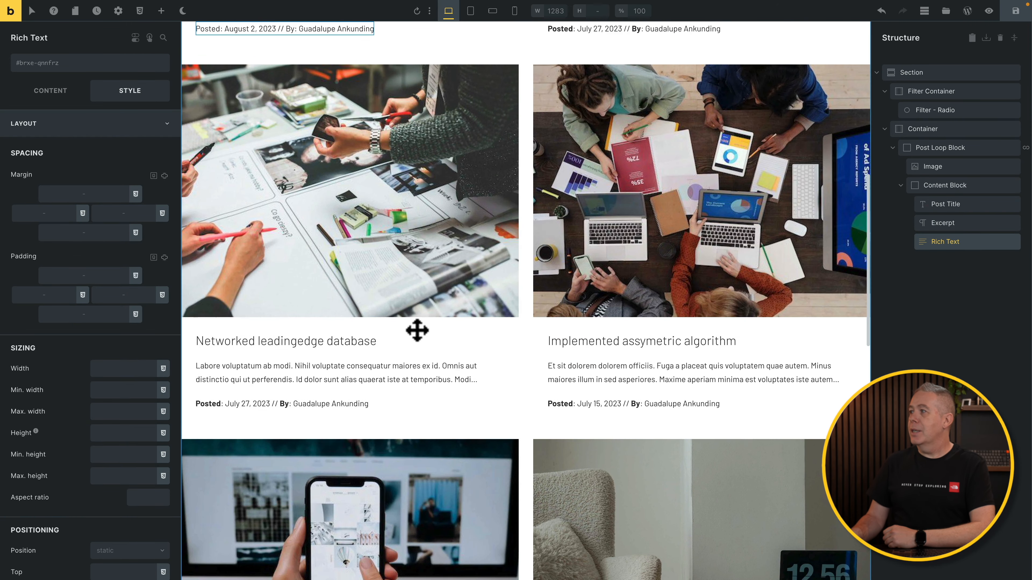
scroll(437, 288, up, 5)
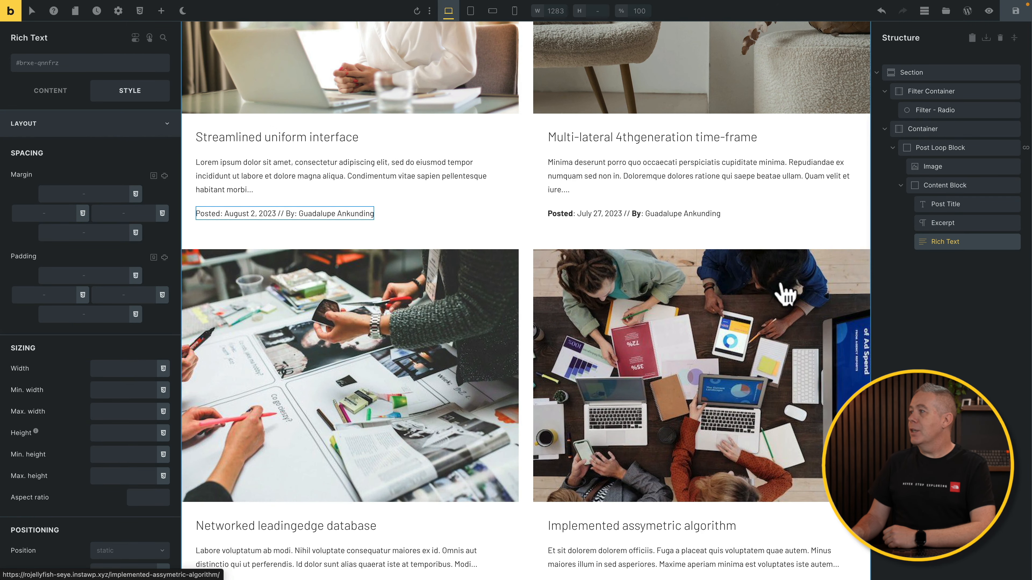
click(161, 11)
click(61, 411)
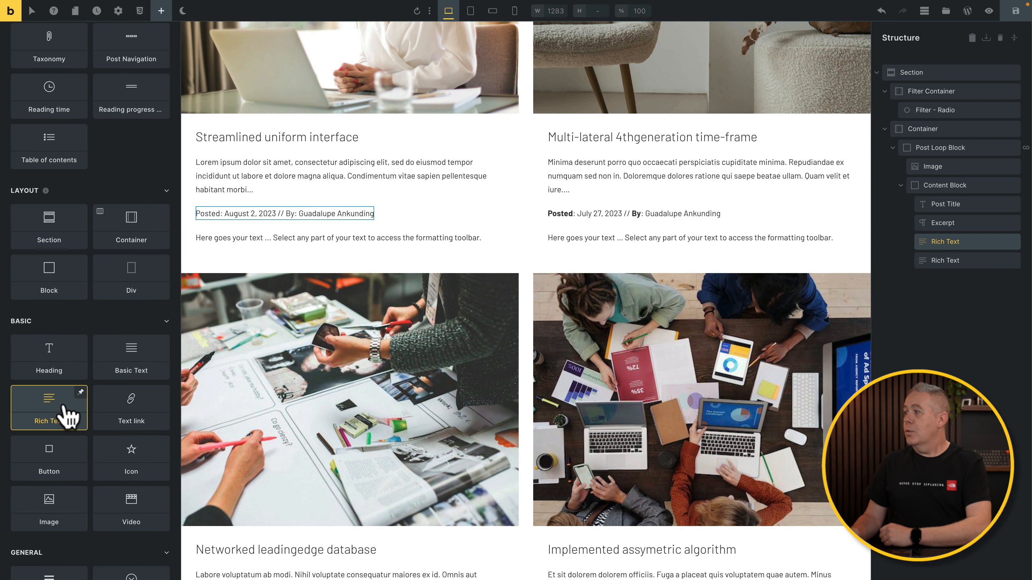
Replace the placeholder text of the second Rich Text element in the Content Block with "Posted In:".
click(960, 260)
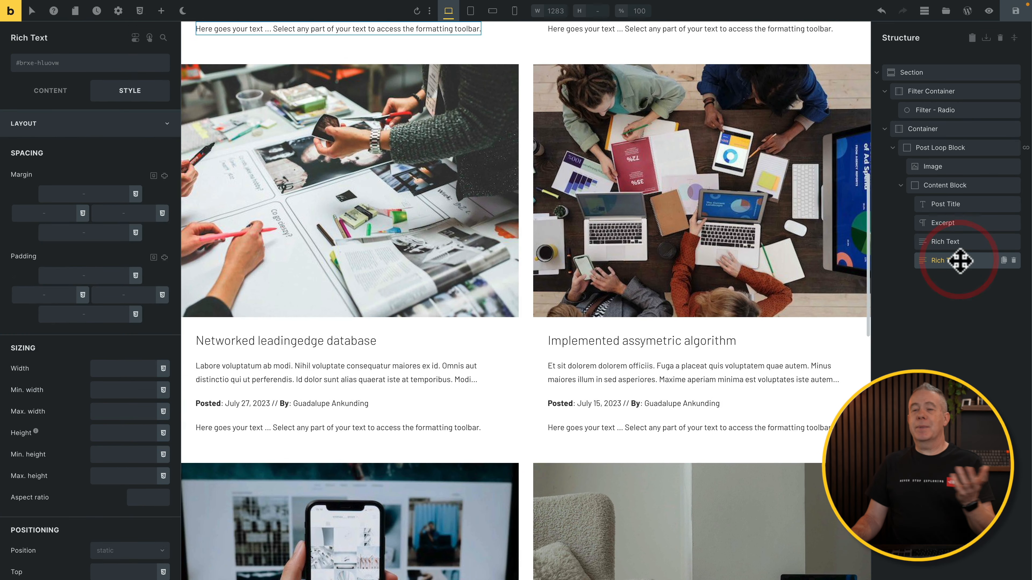
scroll(388, 356, up, 4)
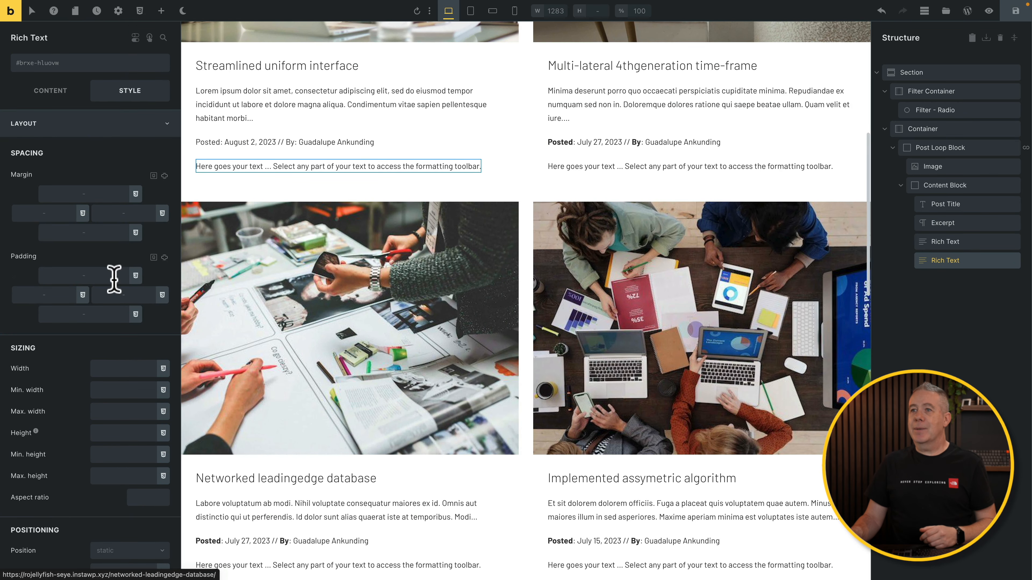
click(50, 93)
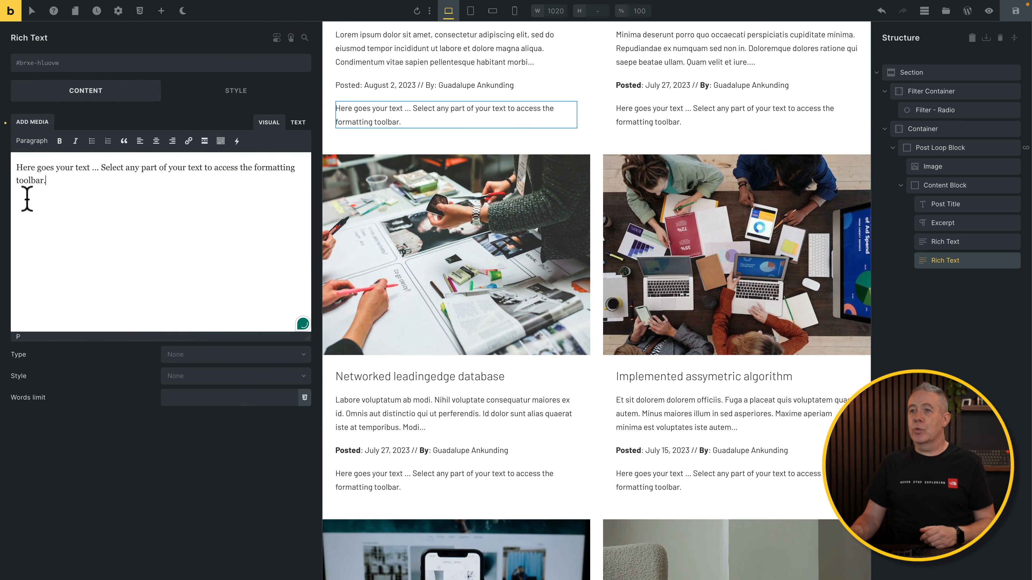
drag(46, 181, 4, 168)
key(BackSpace)
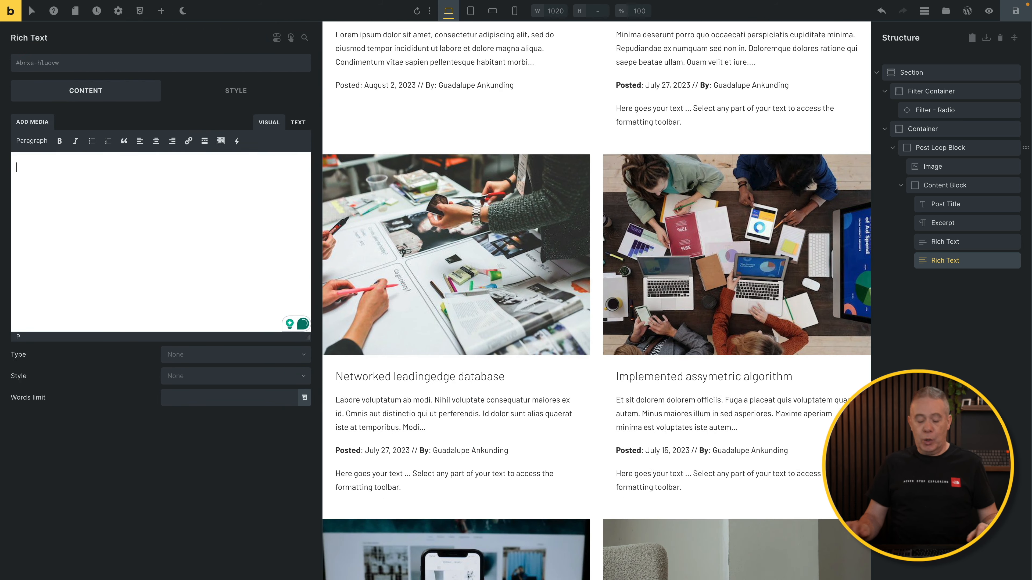
text(Posted in)
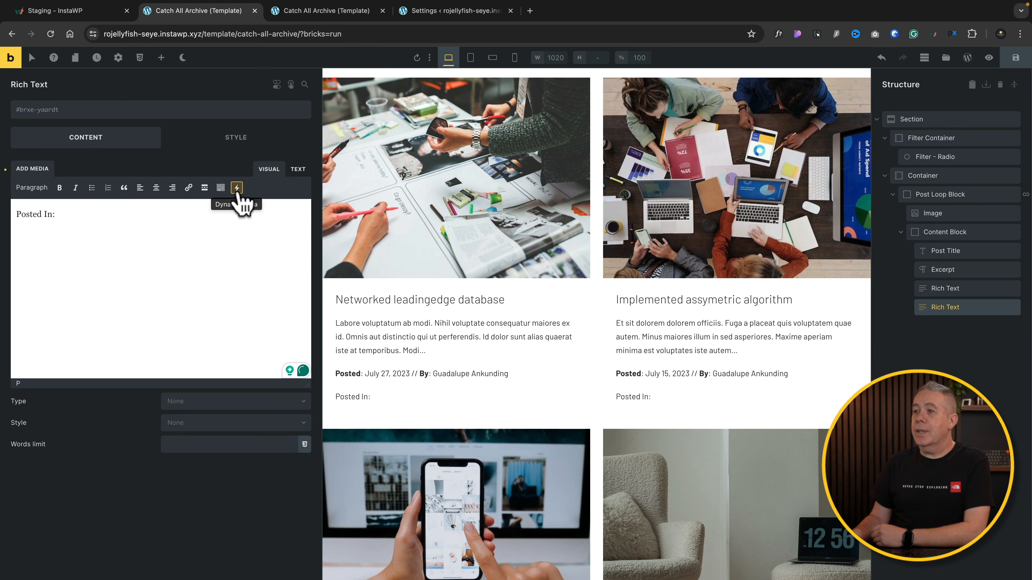
Insert the Categories (post_terms_category) dynamic data after "Posted In:" and make that label bold.
click(236, 187)
mouse_move(251, 244)
mouse_move(252, 277)
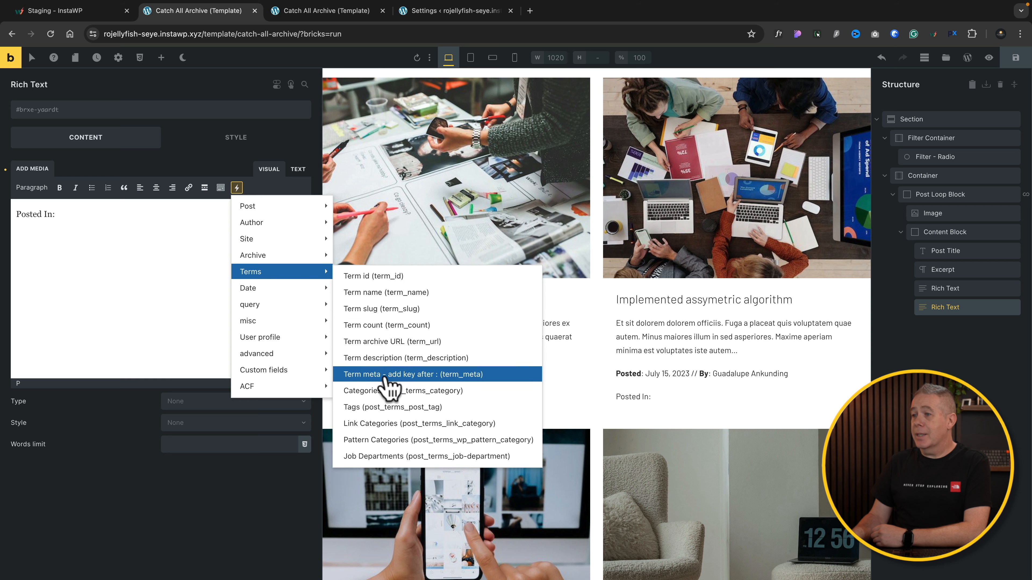
click(383, 391)
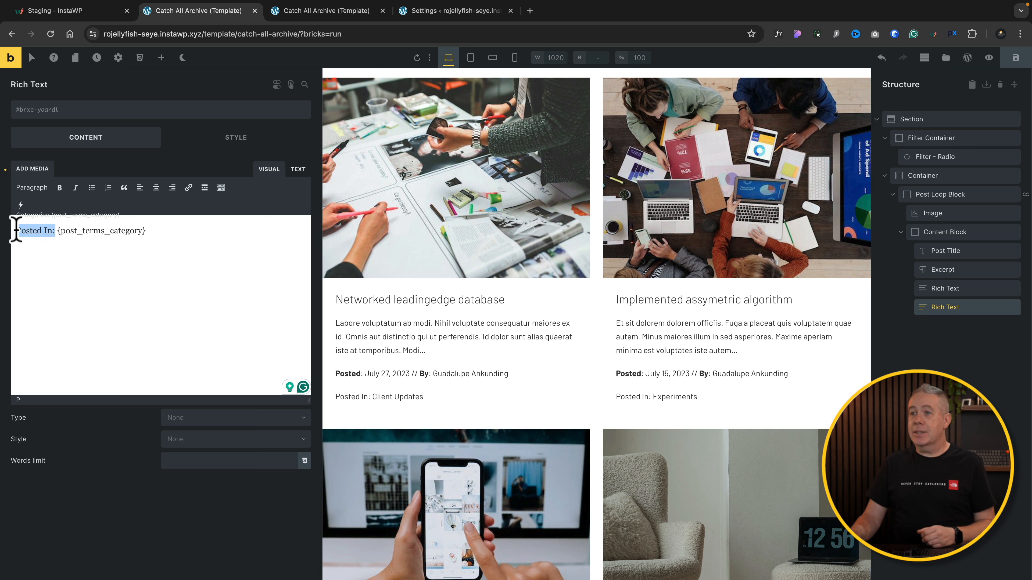
click(59, 187)
click(179, 233)
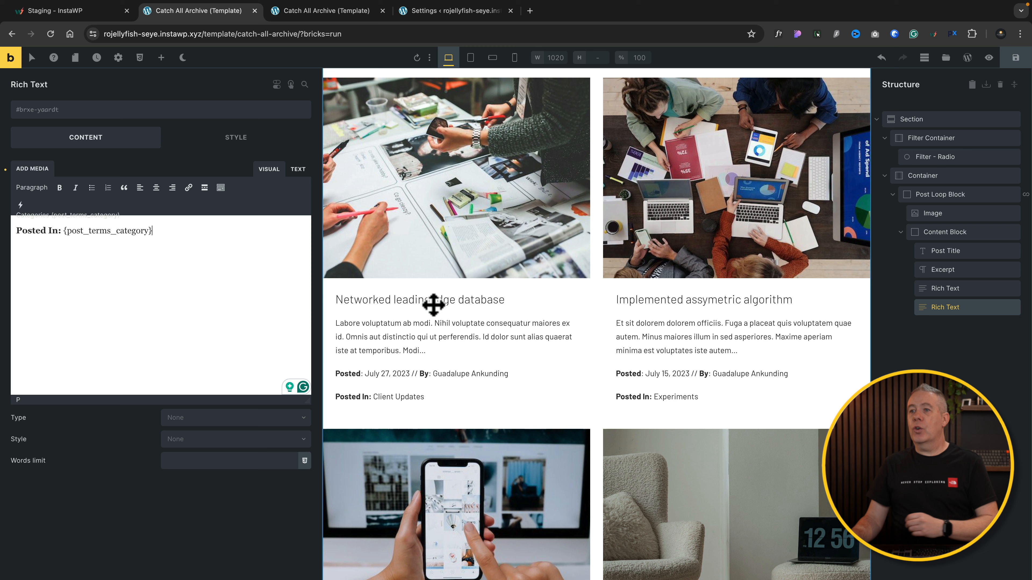
Add a render condition to the "Posted In:" Rich Text element: User login is Logged in.
click(949, 310)
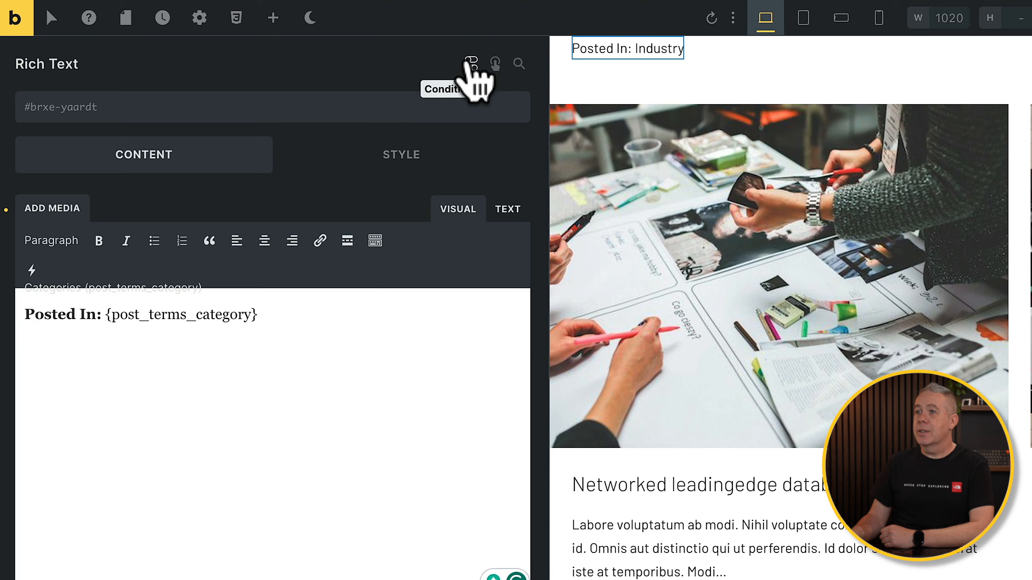
click(470, 63)
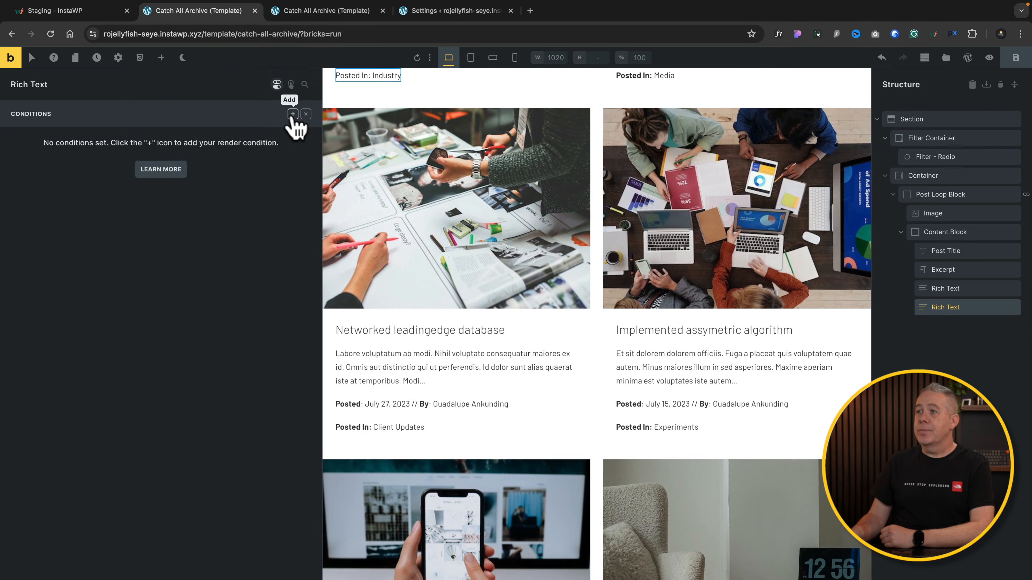
click(415, 115)
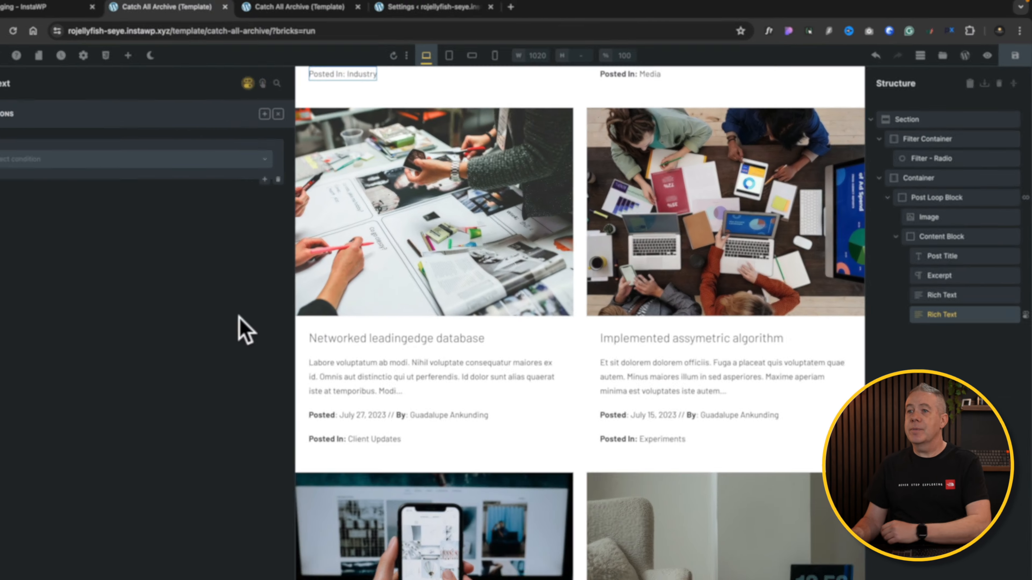
click(135, 161)
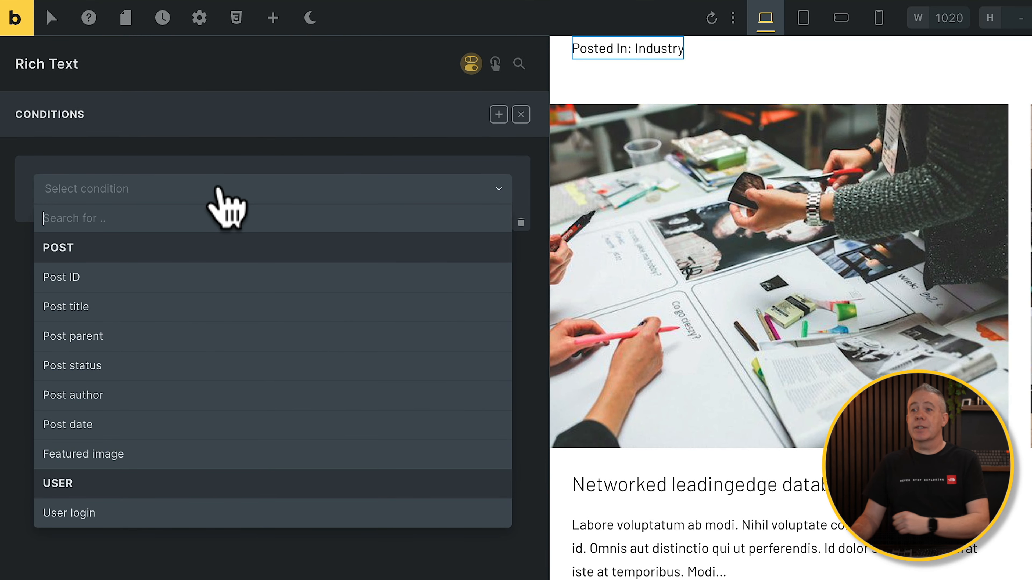
scroll(197, 419, down, 2)
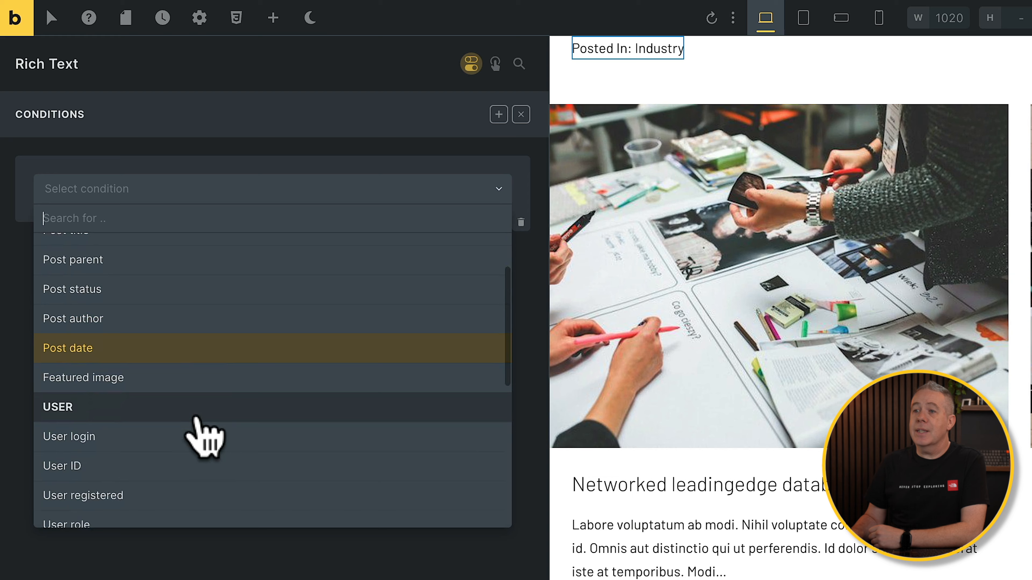
scroll(197, 418, down, 8)
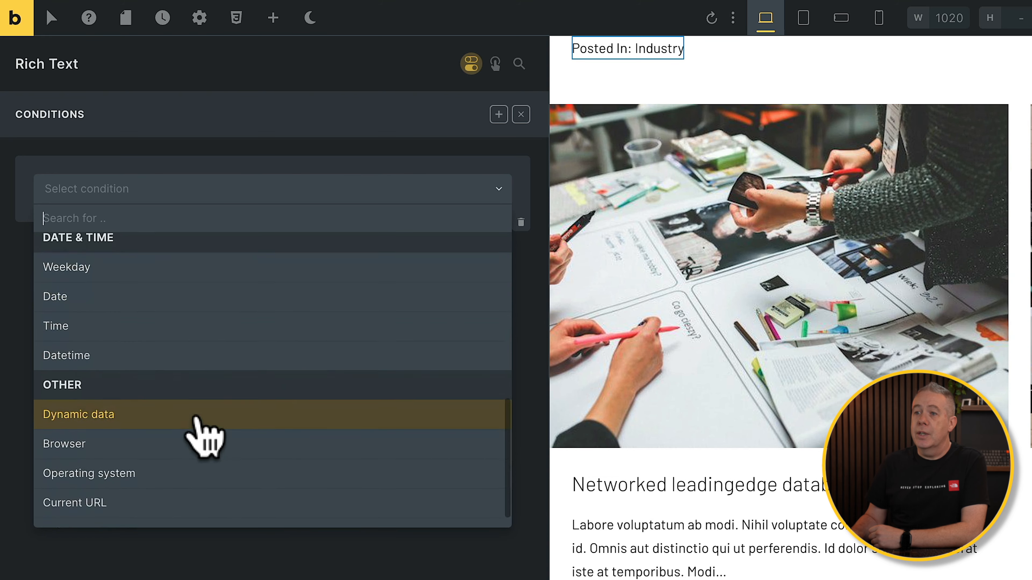
scroll(197, 418, up, 6)
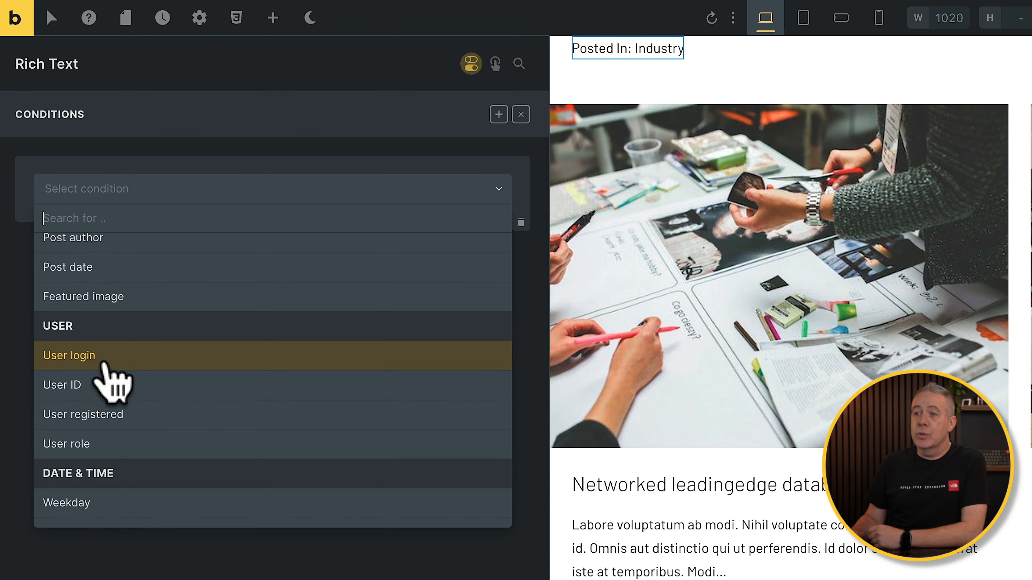
click(101, 360)
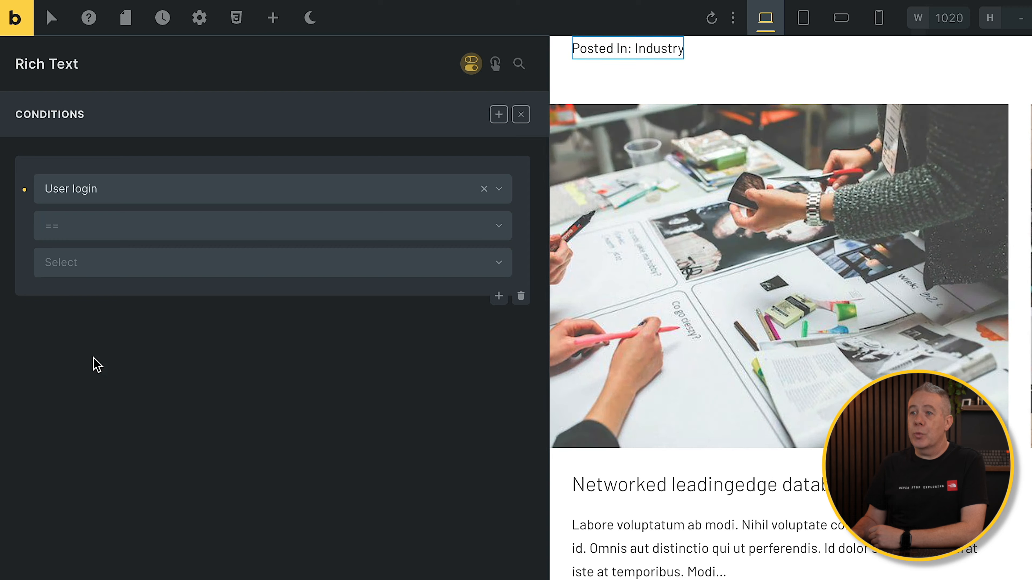
click(123, 226)
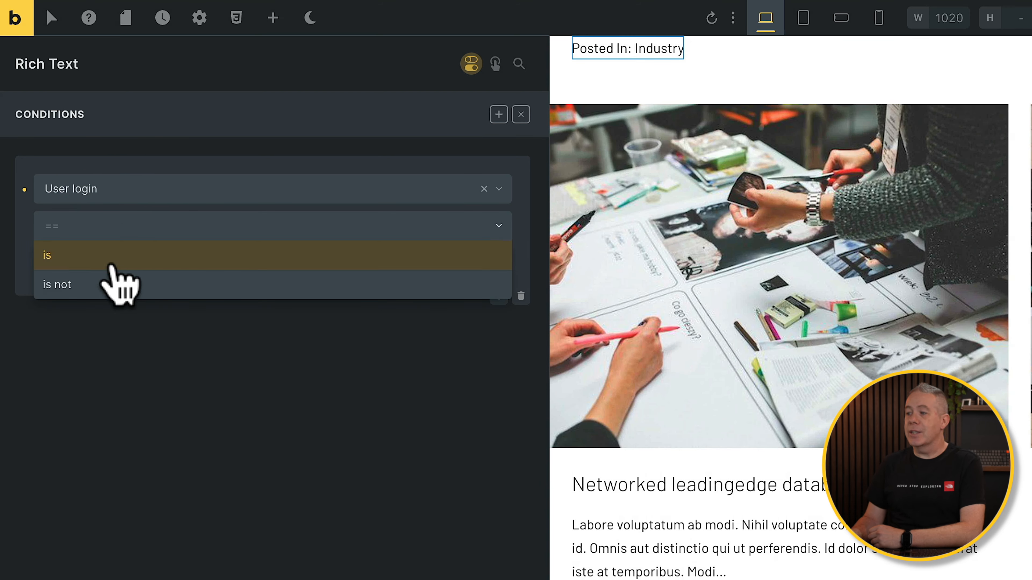
click(112, 256)
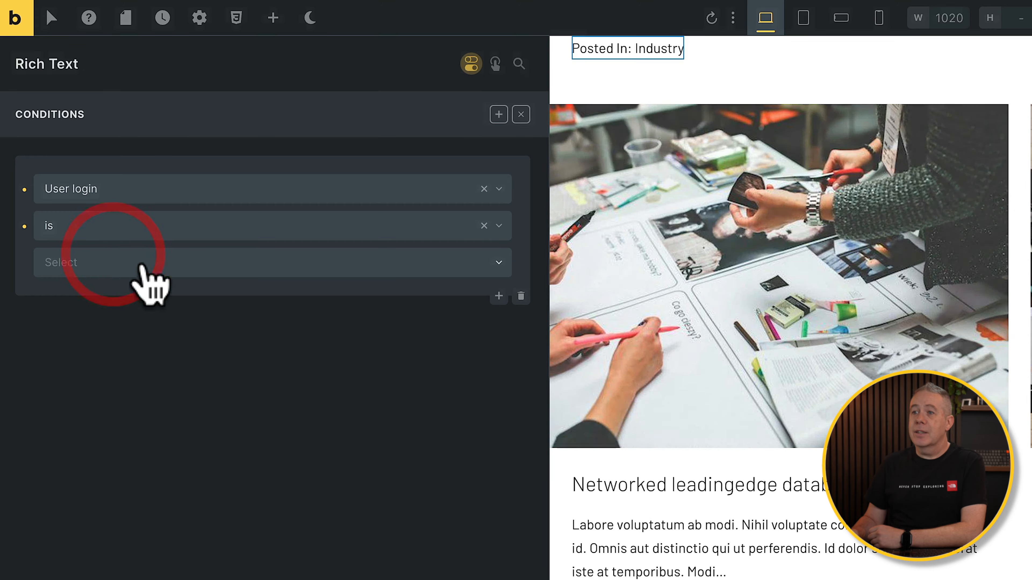
click(142, 263)
click(105, 322)
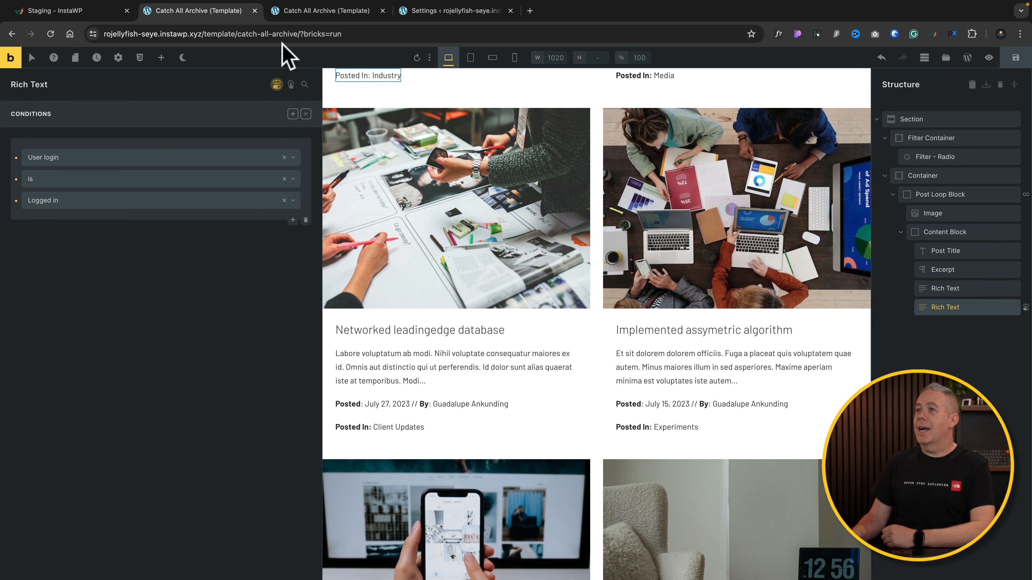
Add a third Rich Text element below the category line reading "You need to be registered & logged in to see this information!".
click(161, 57)
click(63, 258)
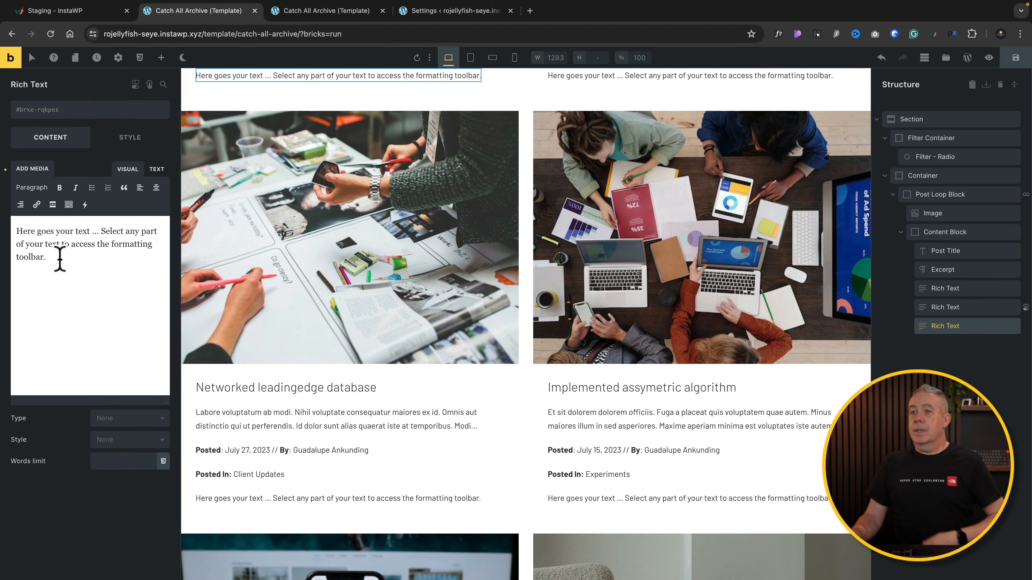
drag(47, 229, 4, 212)
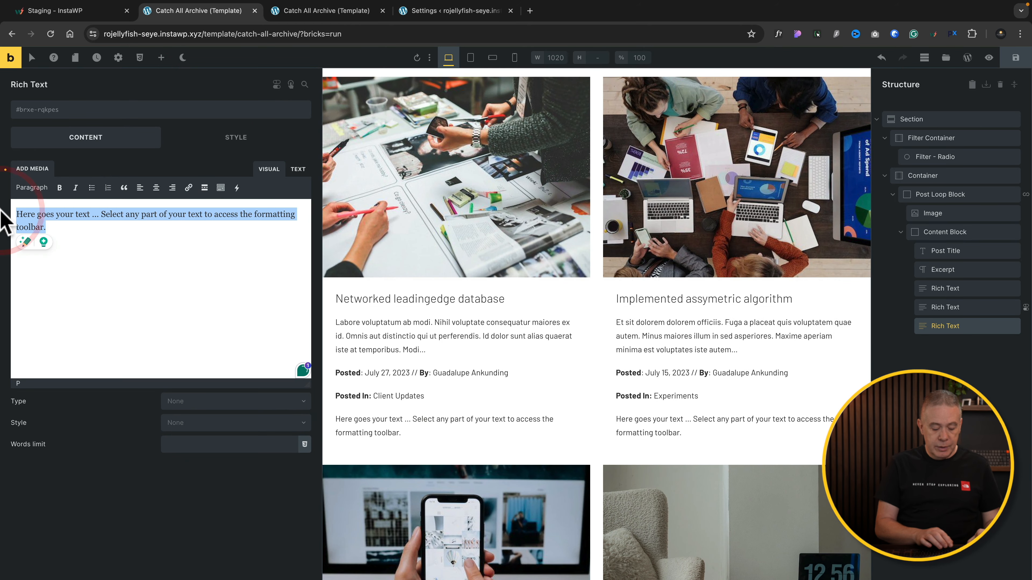
key(super+v)
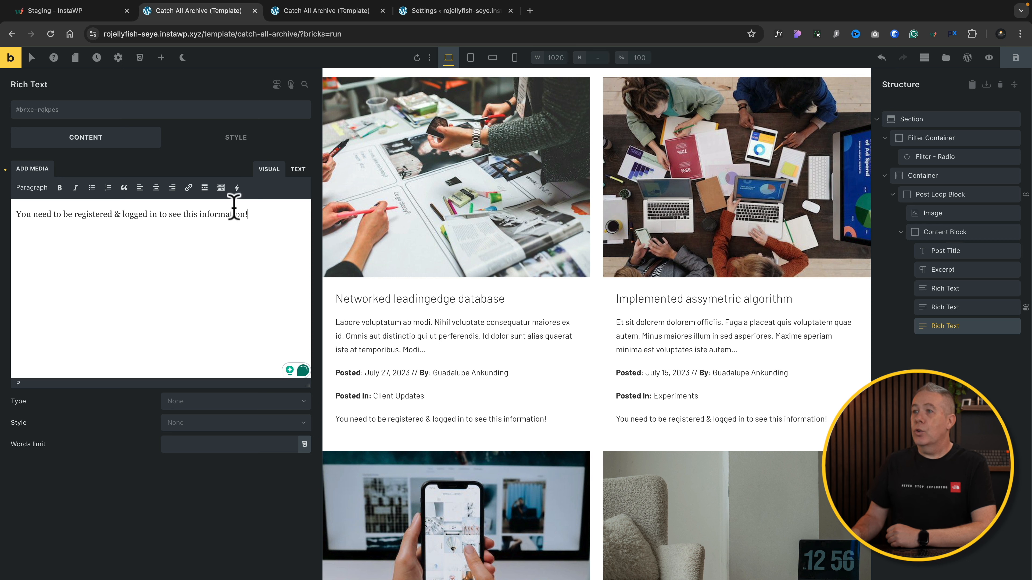
Add a render condition to the registration message's Rich Text element: User login is Logged out.
click(277, 84)
click(292, 114)
click(173, 156)
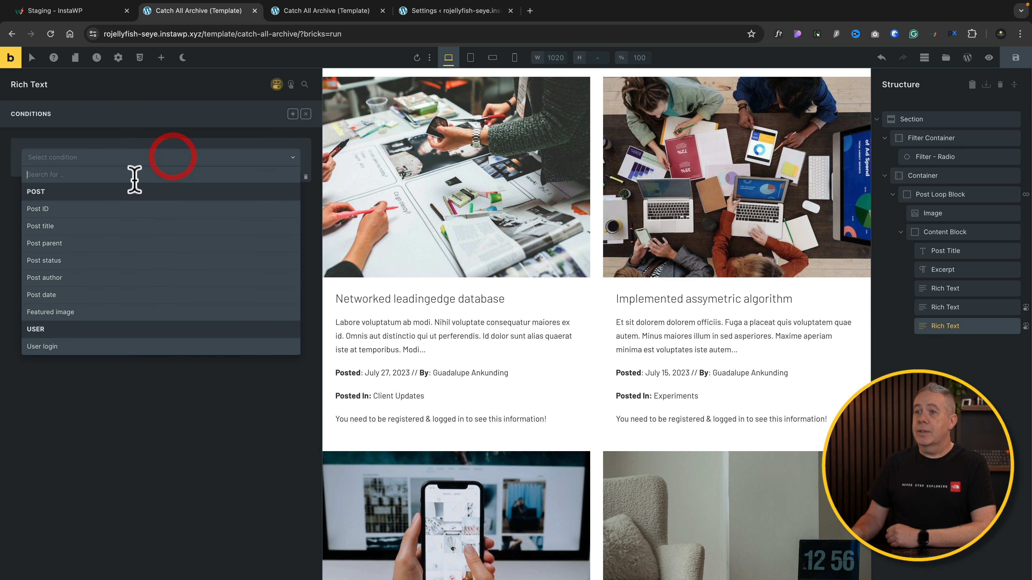
scroll(122, 264, down, 5)
click(100, 238)
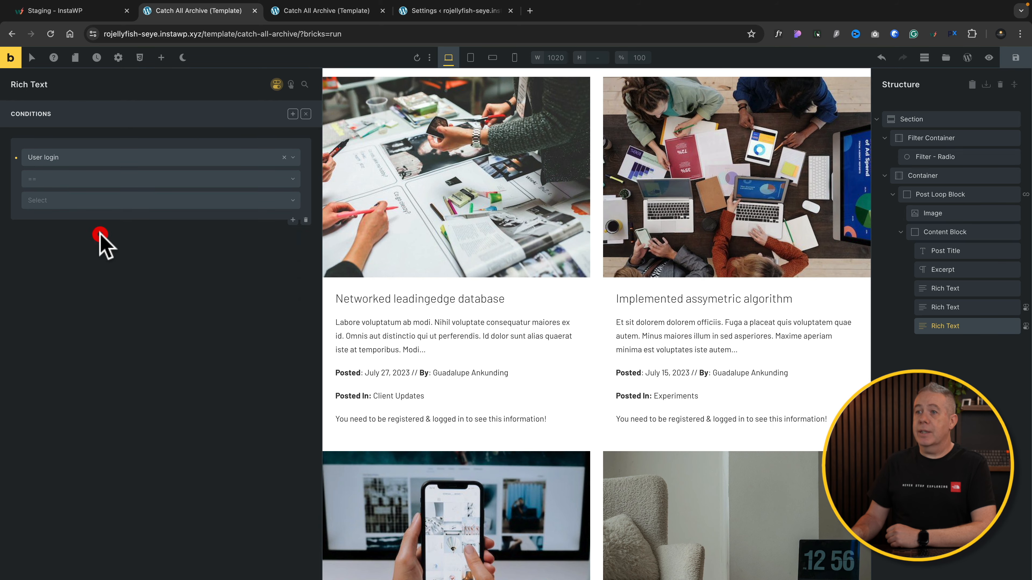
click(106, 179)
click(91, 201)
click(93, 204)
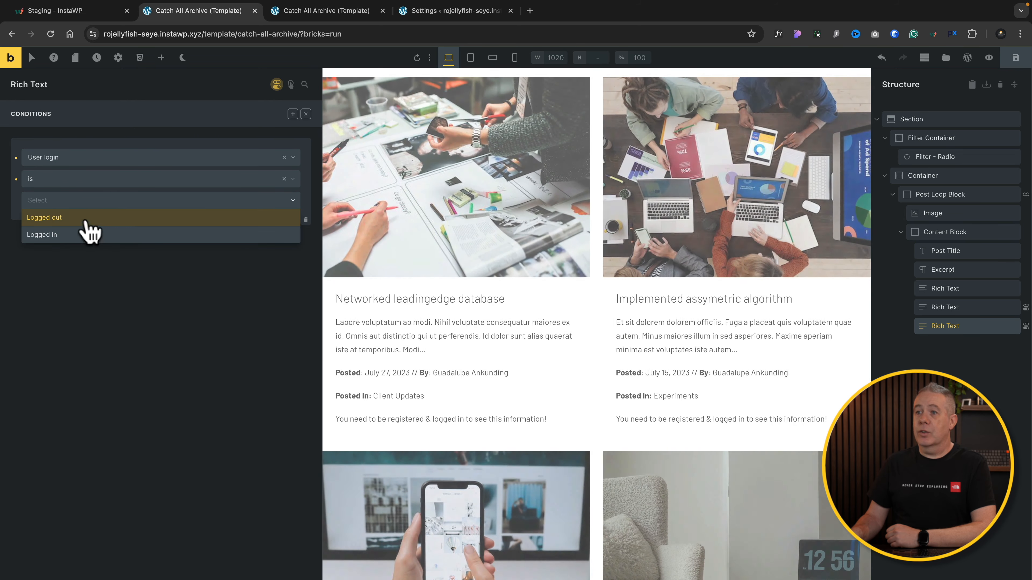
click(87, 219)
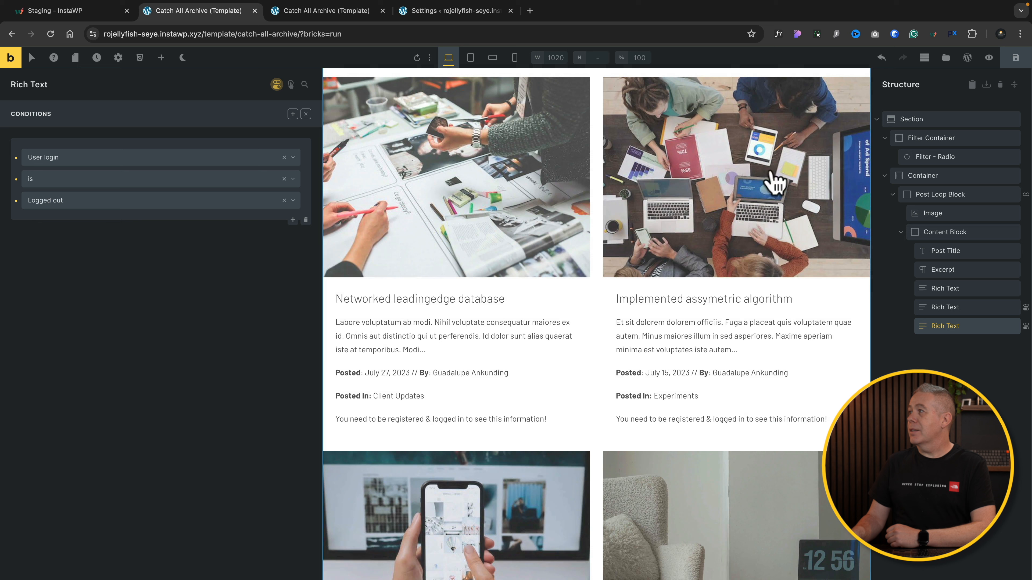
Save the template and check the category line under the posts on the front end while logged in.
click(1015, 61)
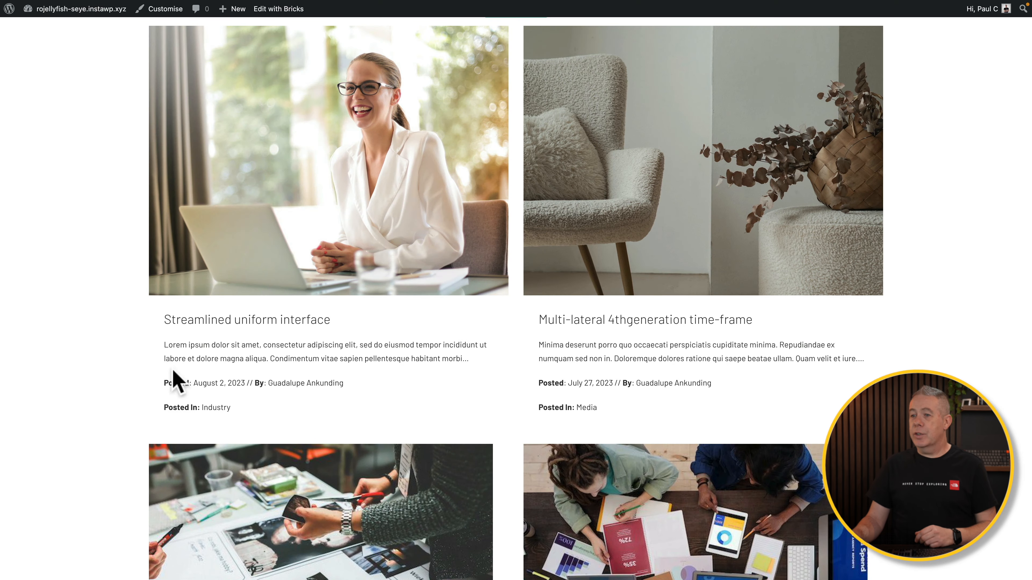
scroll(208, 416, down, 2)
scroll(200, 362, down, 10)
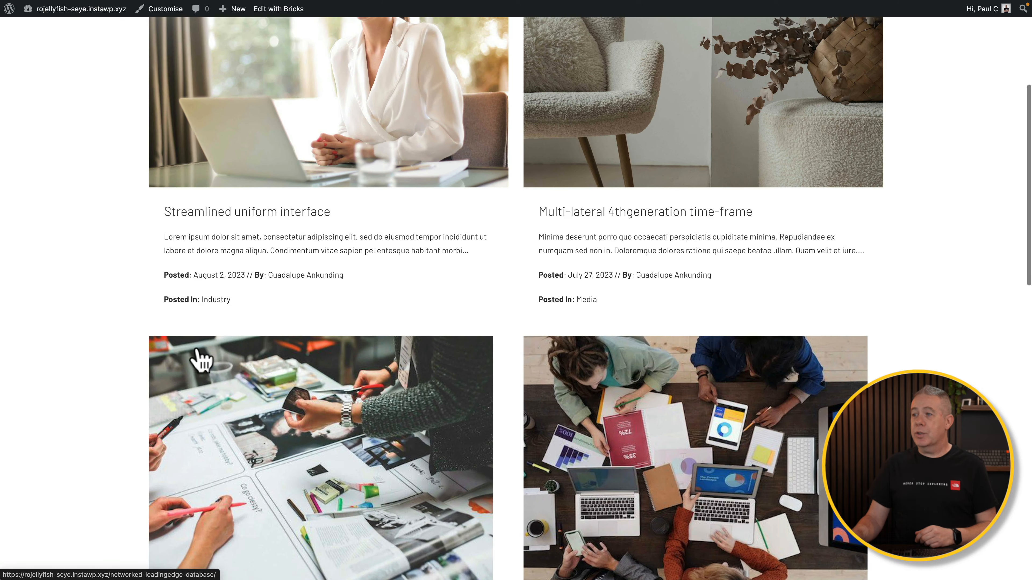
scroll(201, 353, down, 1)
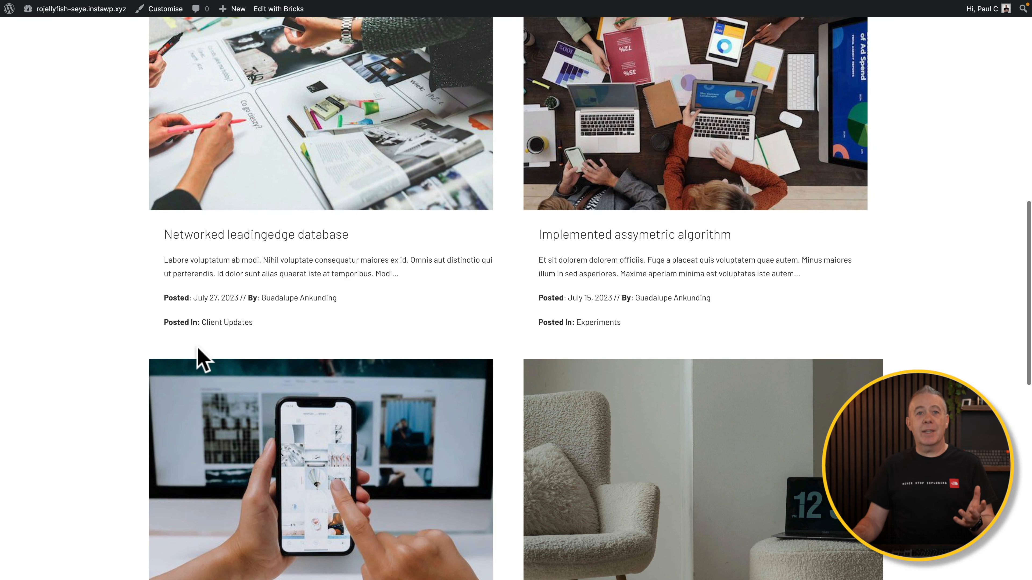
scroll(200, 360, up, 15)
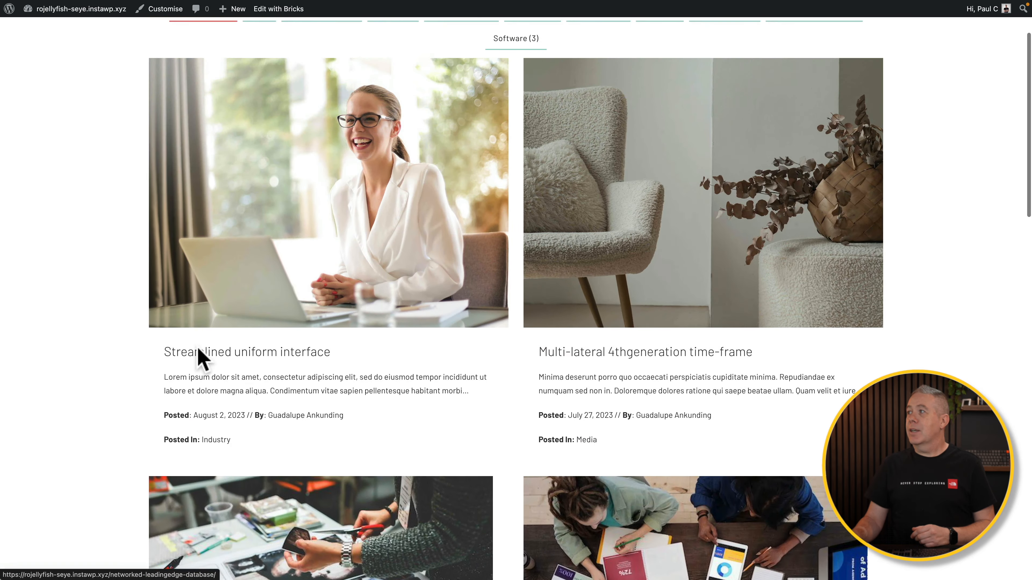
Open rojellyfish-seye.instawp.xyz in an incognito window and check the text under the posts as a logged-out visitor.
key(super+shift+n)
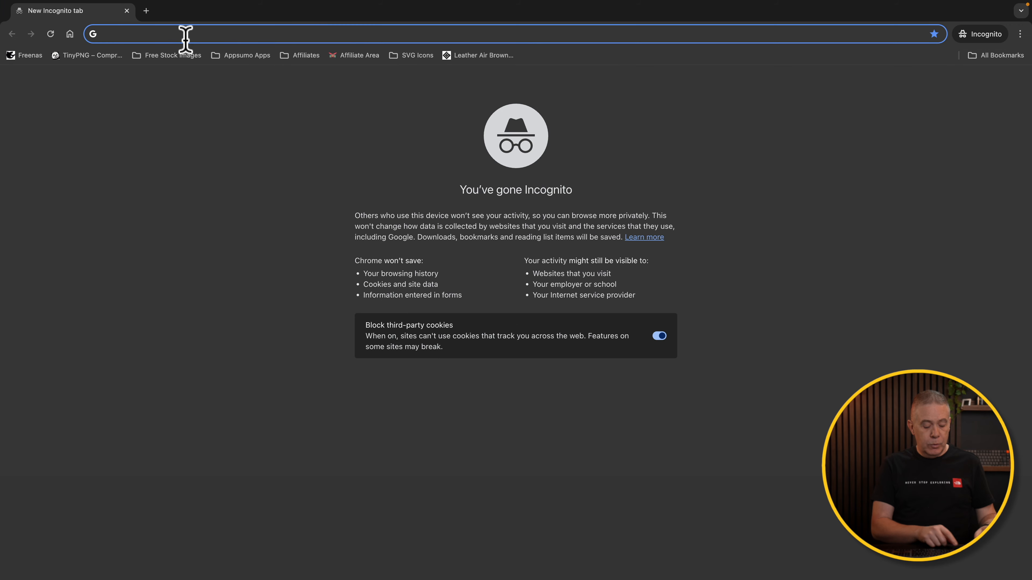
text(https://rojellyfish-seye.instawp.xyz/)
key(Return)
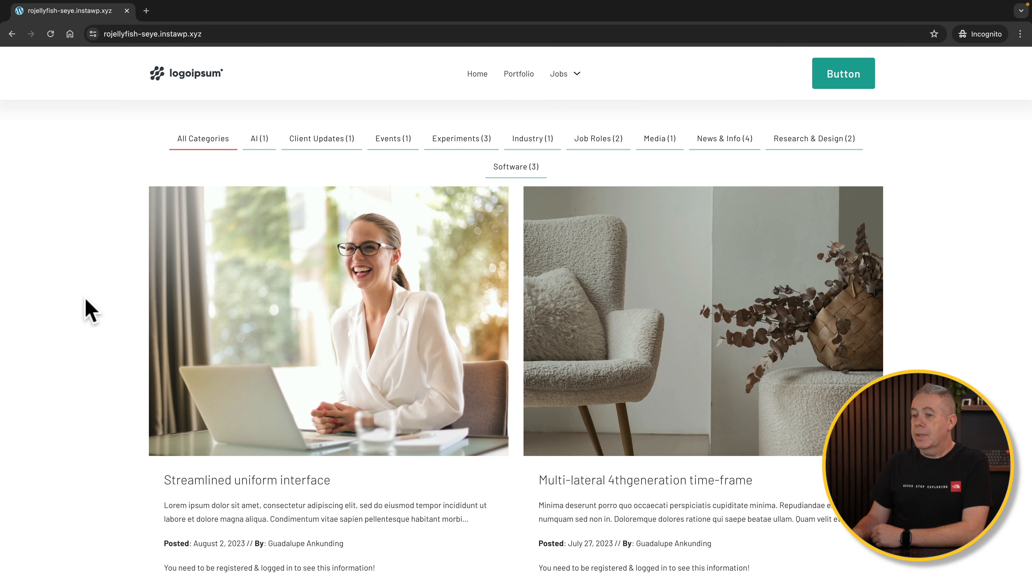
scroll(86, 309, down, 5)
scroll(90, 311, down, 2)
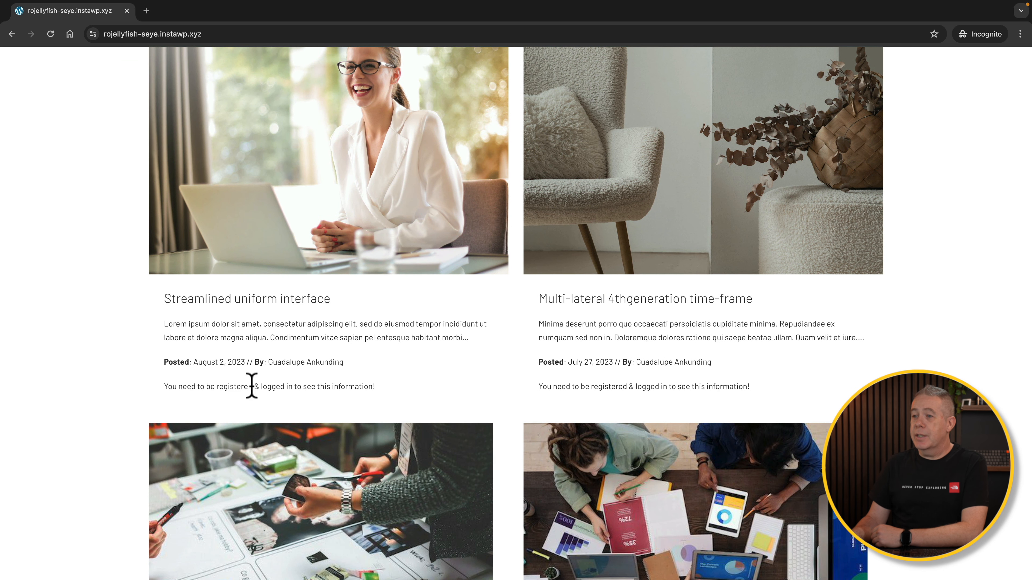